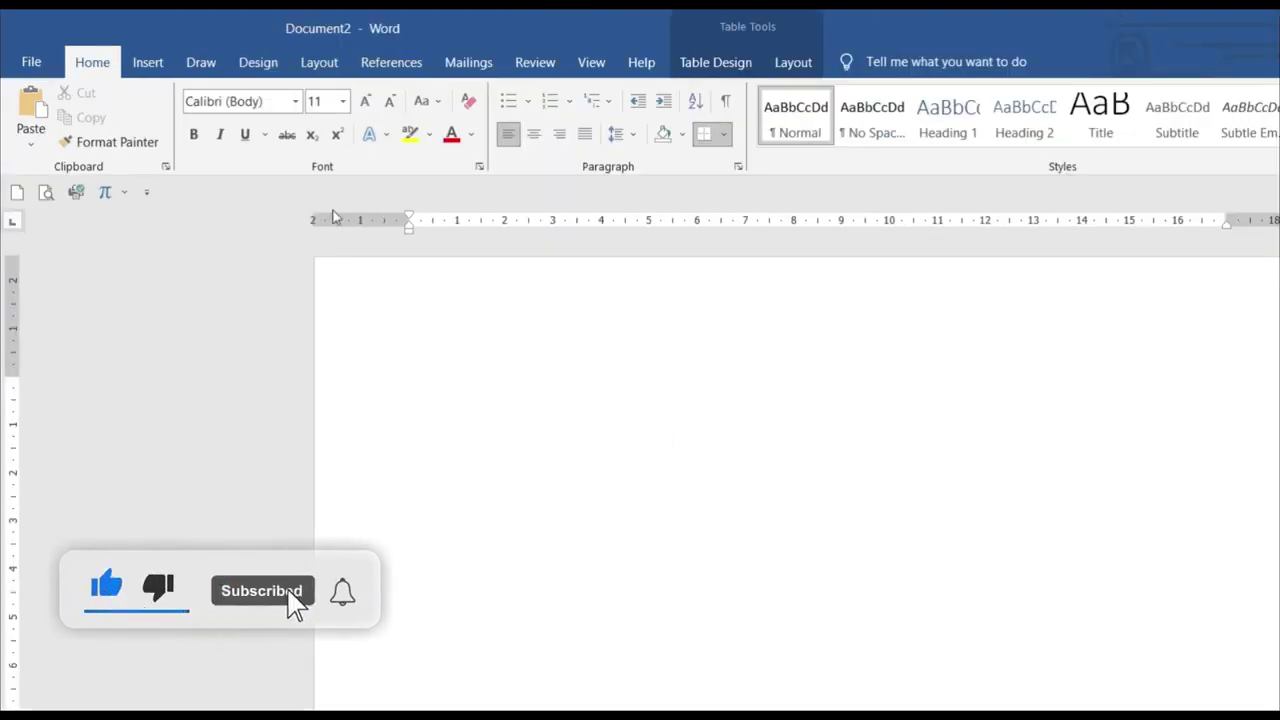
Set the top, bottom, left and right margins to 0 in Custom Margins.
left_click(312, 64)
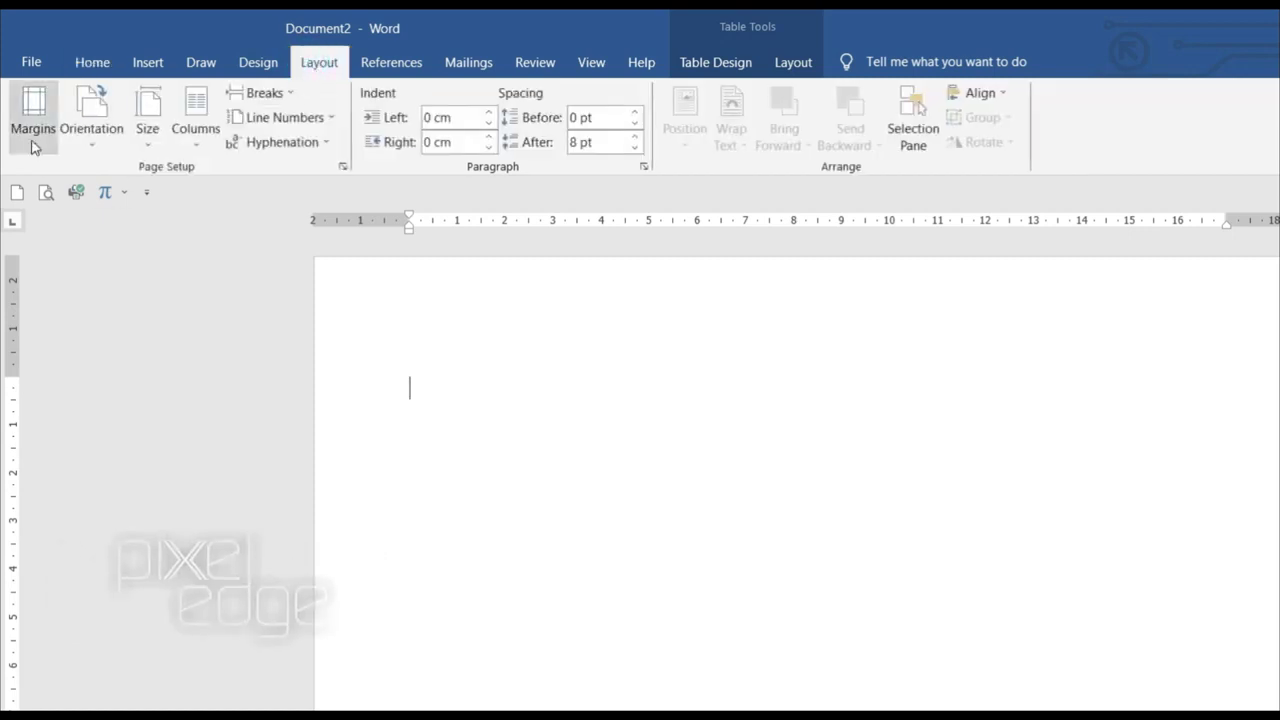
left_click(33, 115)
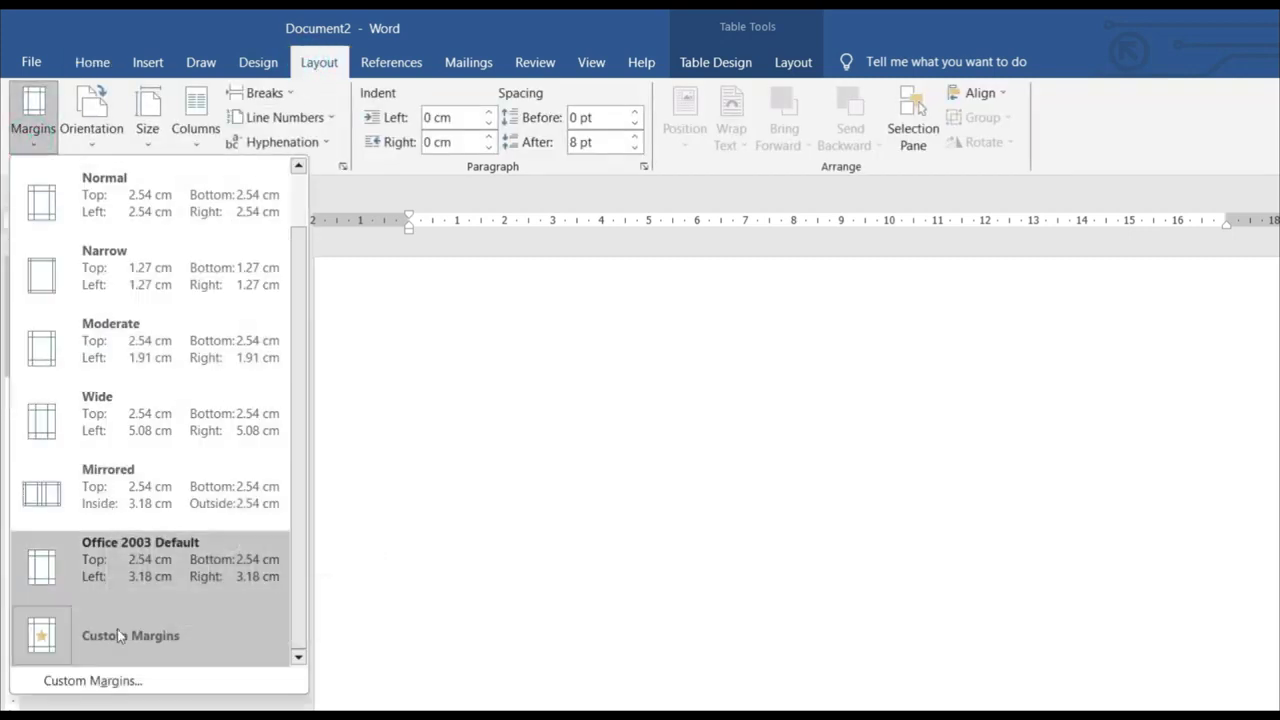
left_click(92, 681)
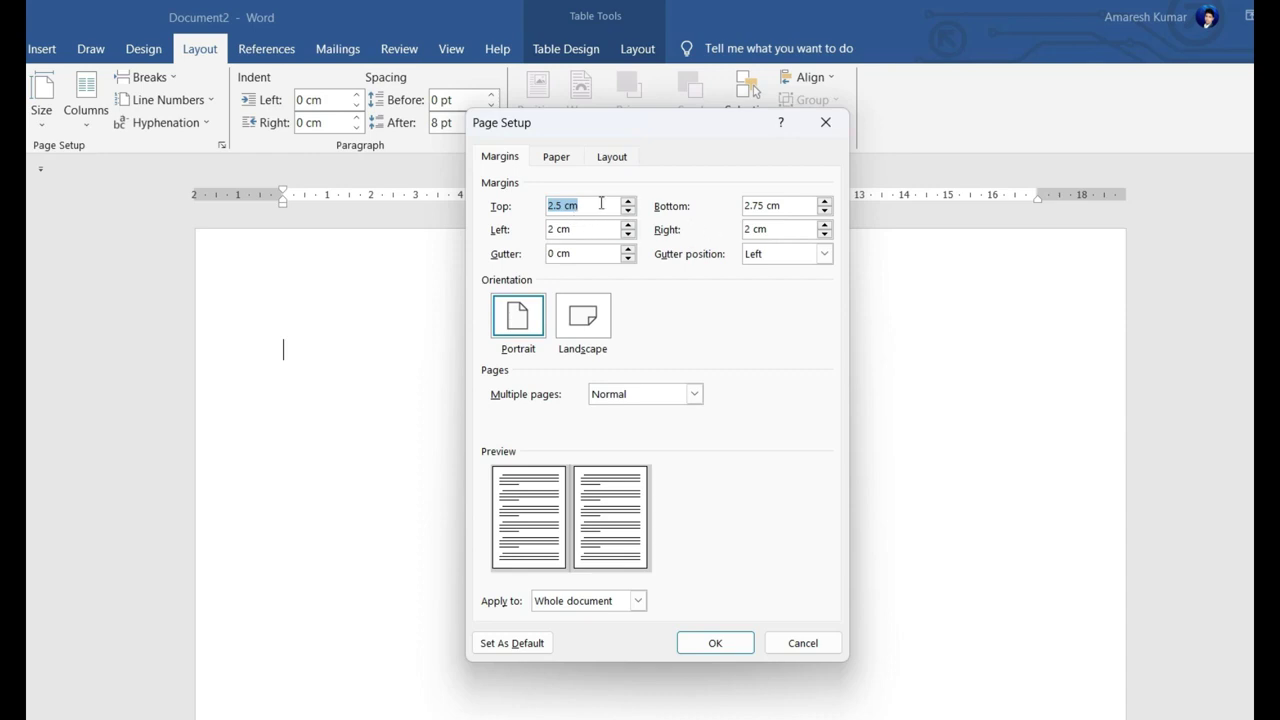
type("0")
key("Tab")
type("0")
key("Tab")
type("0")
key("Tab")
type("0")
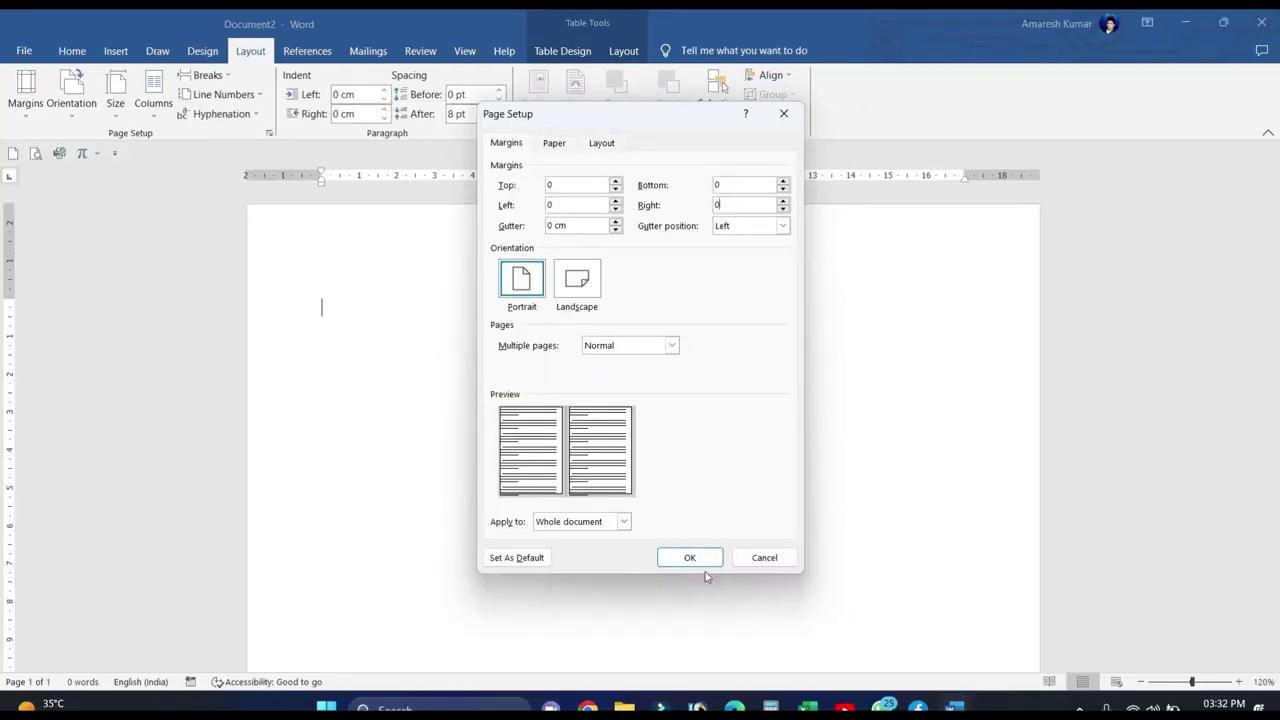
left_click(703, 566)
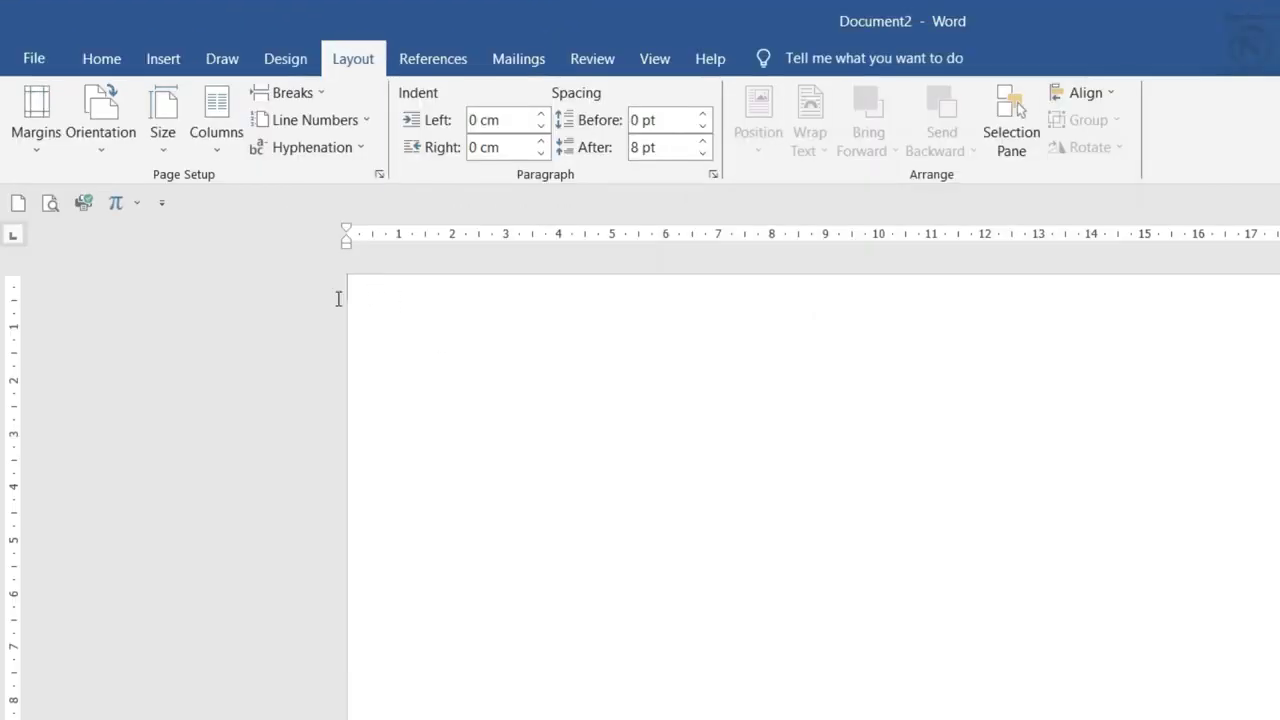
Check the zero margins with a test word, then set the paper size to A4.
type("good")
key("BackSpace")
key("BackSpace")
key("BackSpace")
key("BackSpace")
left_click(164, 132)
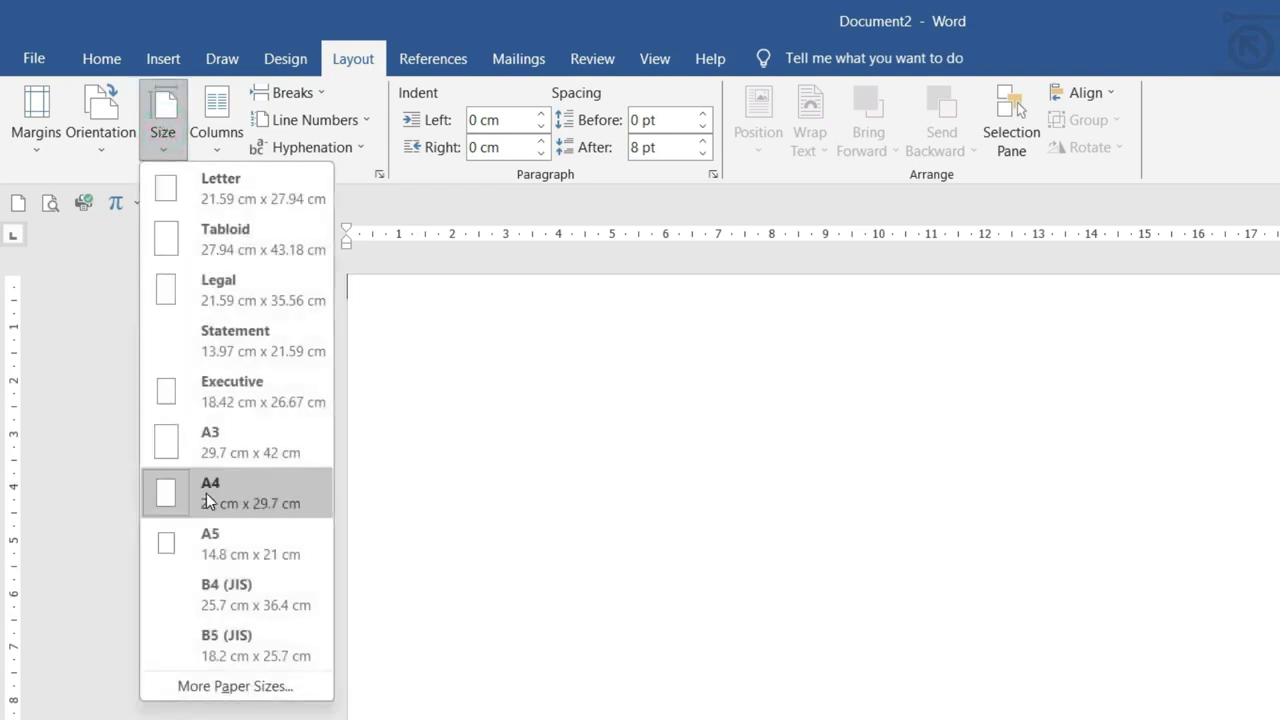
left_click(207, 500)
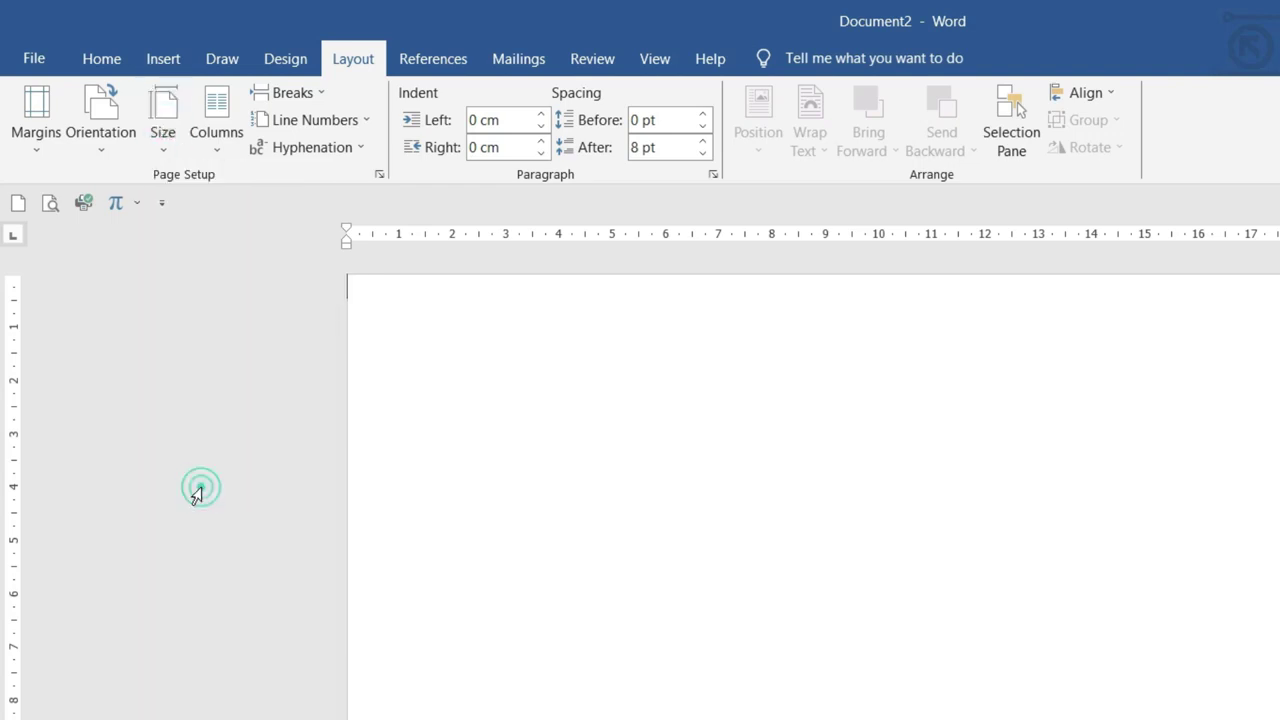
Insert a 1×7 table (one column, seven rows) across the top of the page.
left_click(161, 57)
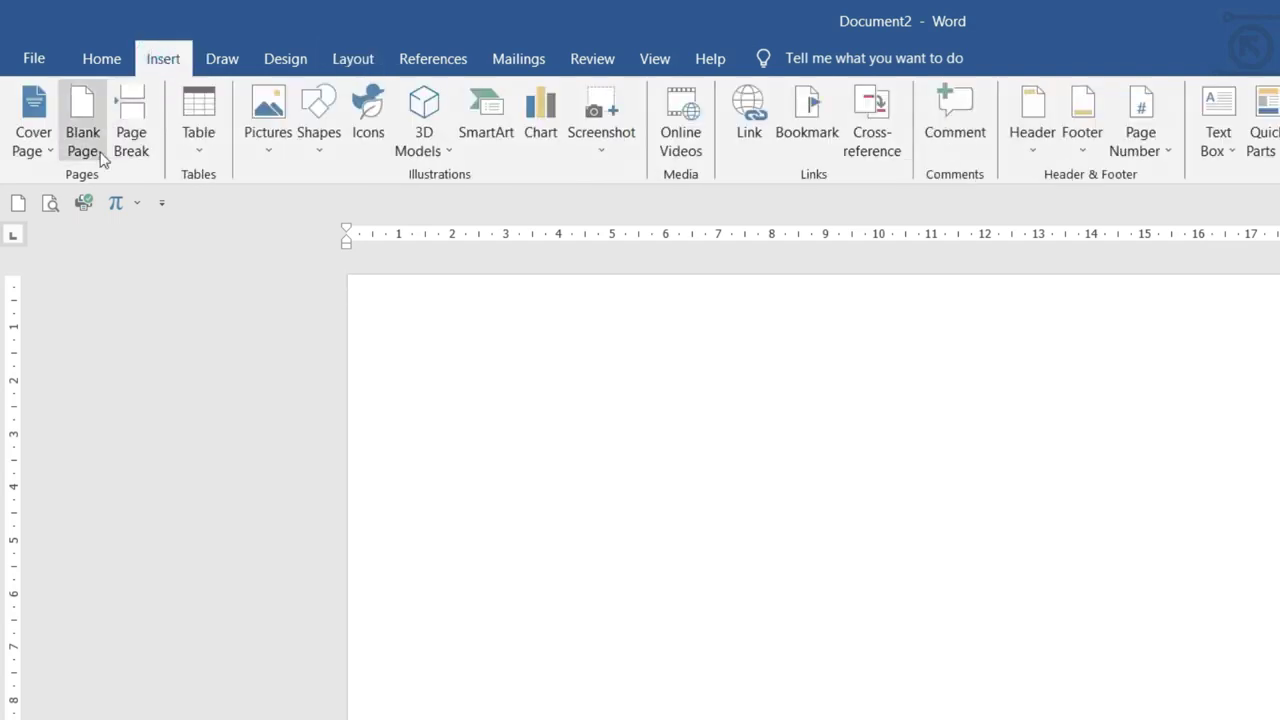
left_click(199, 140)
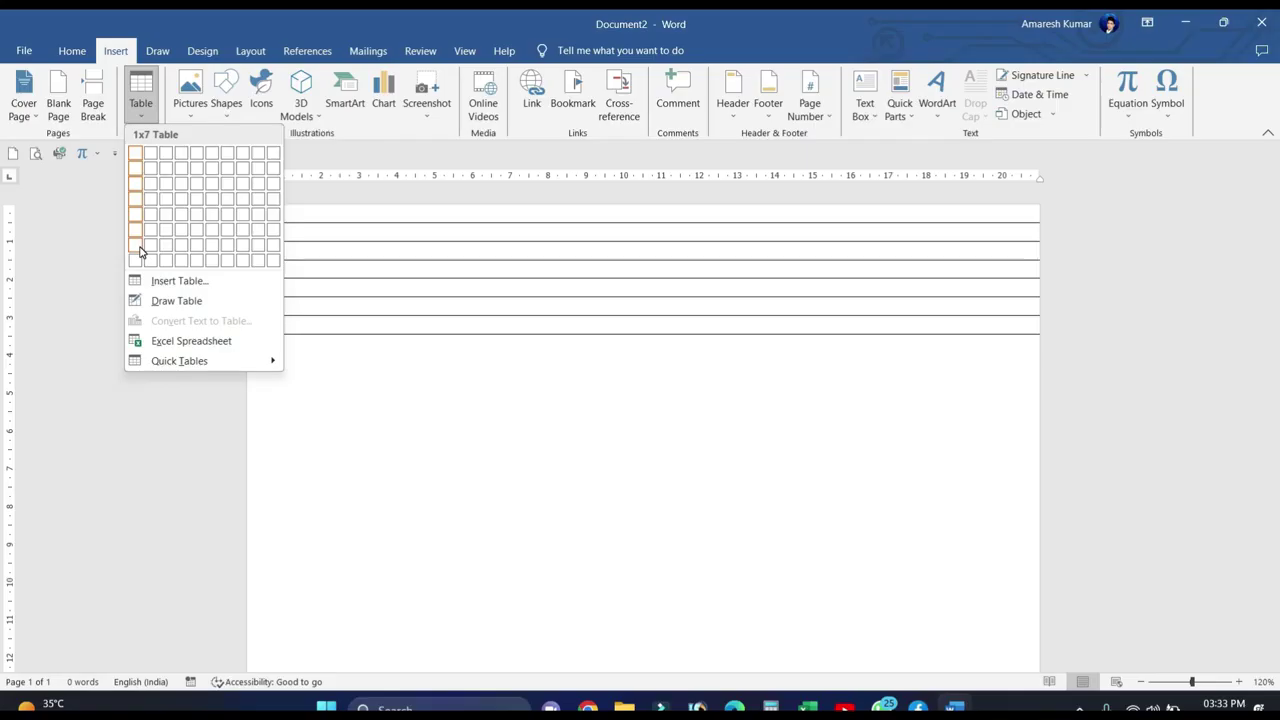
left_click(140, 252)
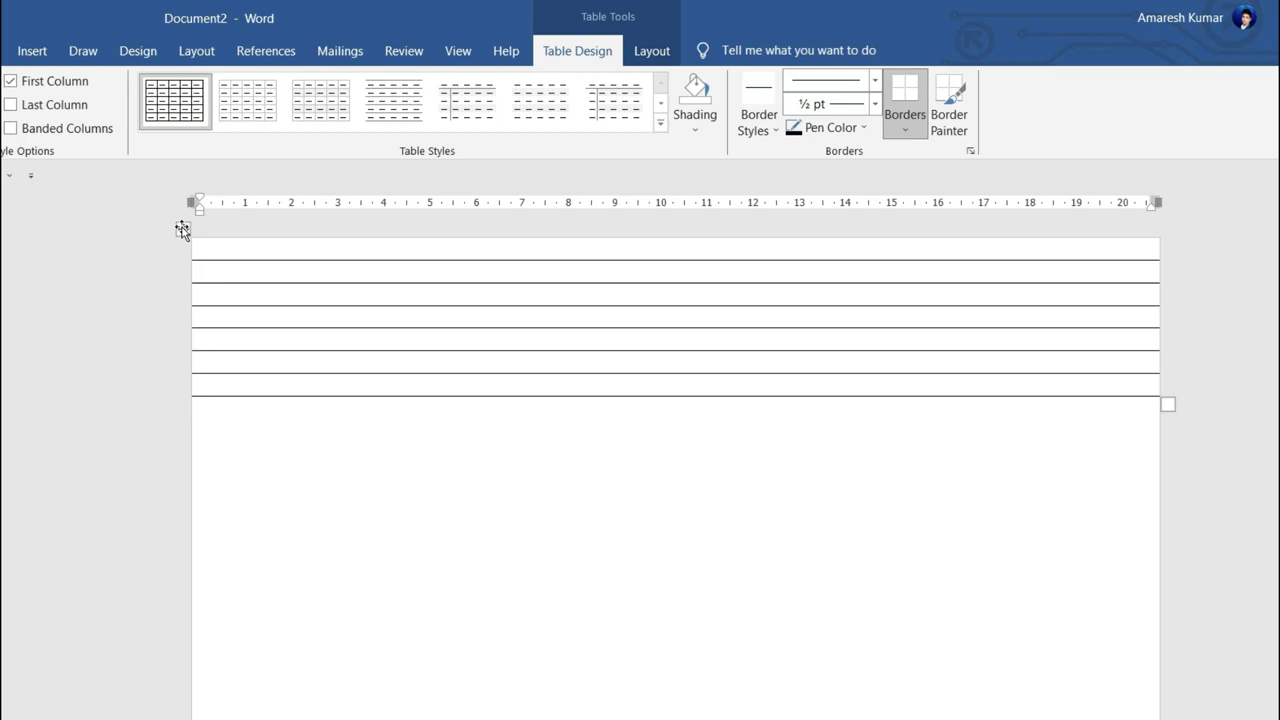
Select the whole table and raise every row's height to 0.9 cm.
left_click(182, 230)
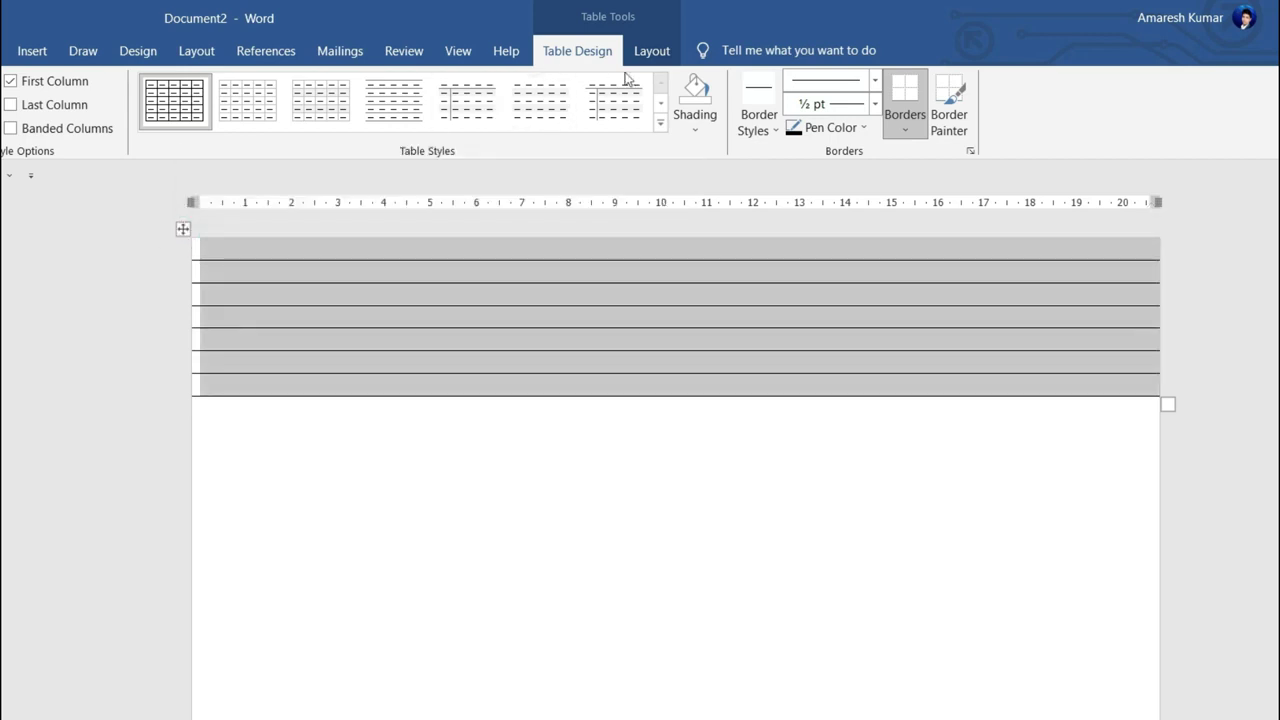
left_click(651, 52)
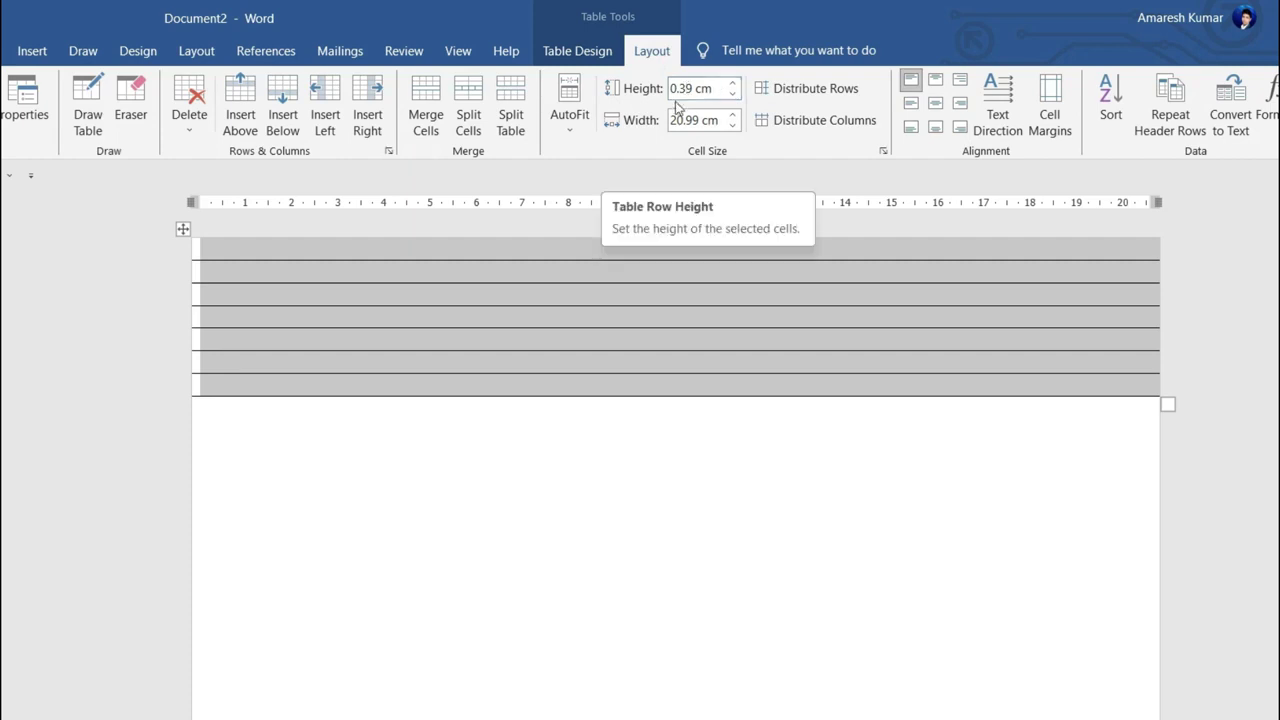
left_click(734, 90)
left_click(734, 90)
left_click(734, 90)
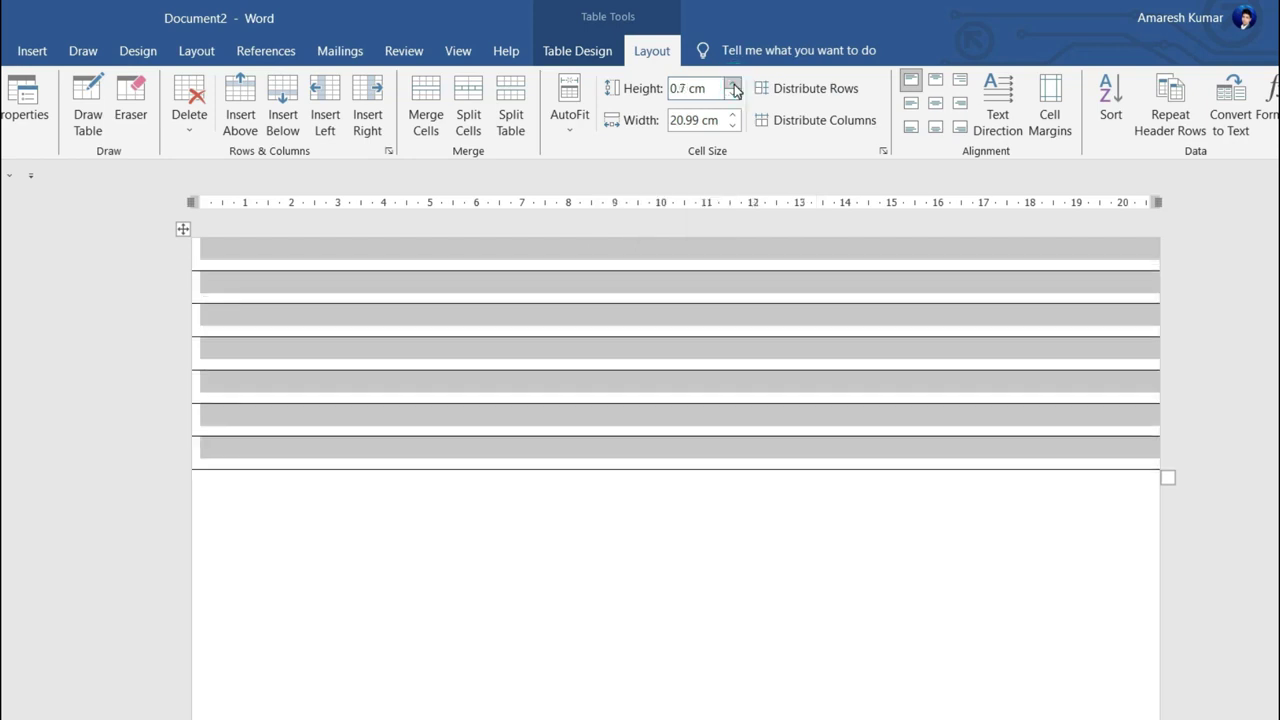
left_click(734, 90)
left_click(734, 90)
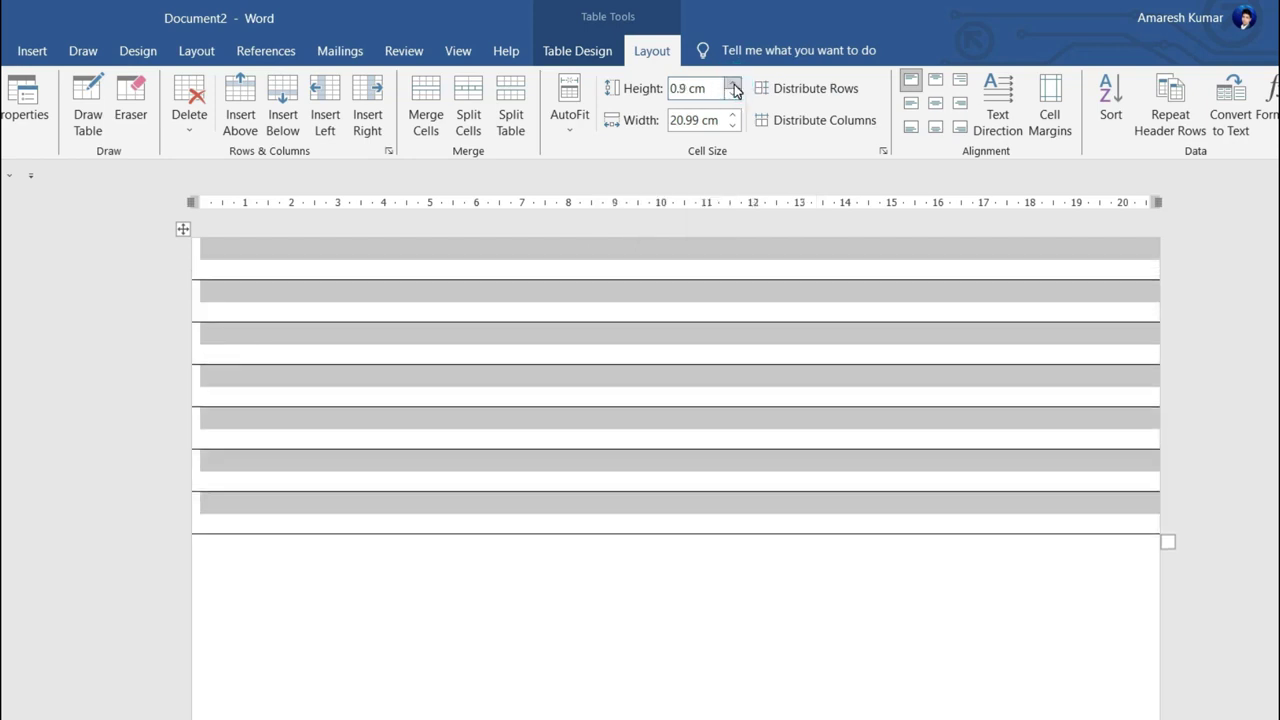
left_click(468, 349)
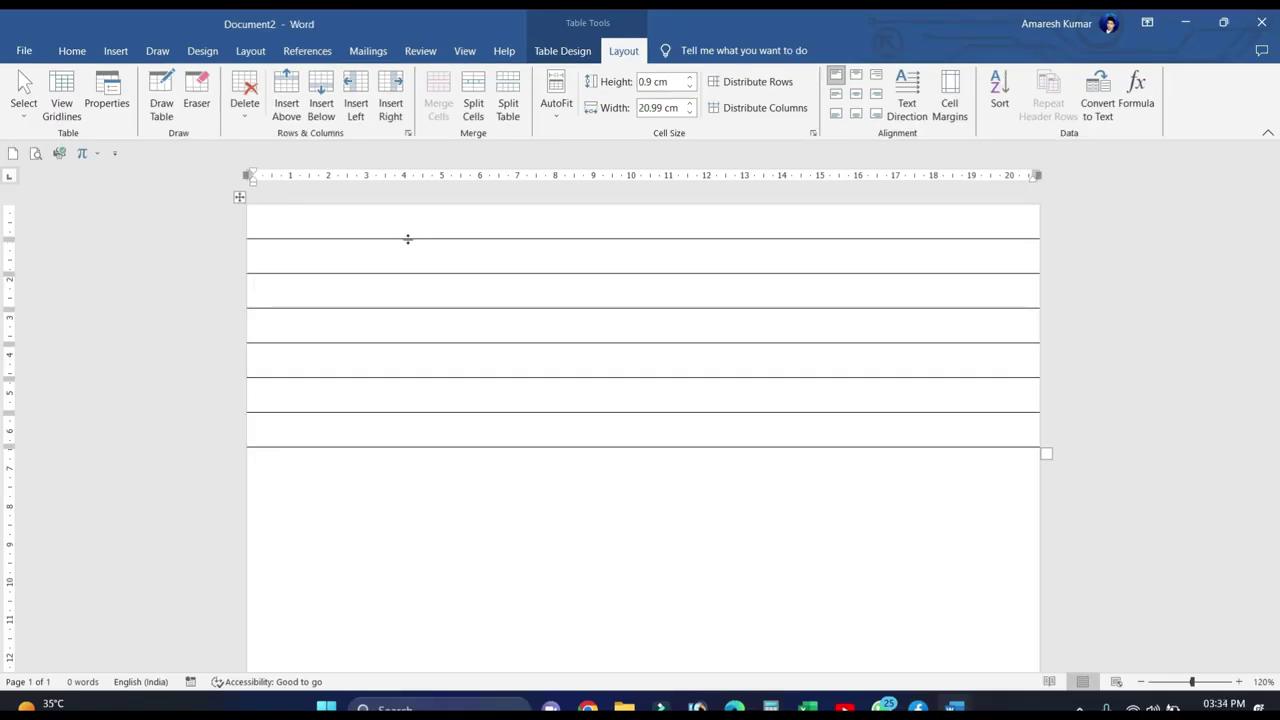
Deepen the first row for header space, then Tab-append rows down to the page bottom.
left_click_drag(407, 239, 412, 355)
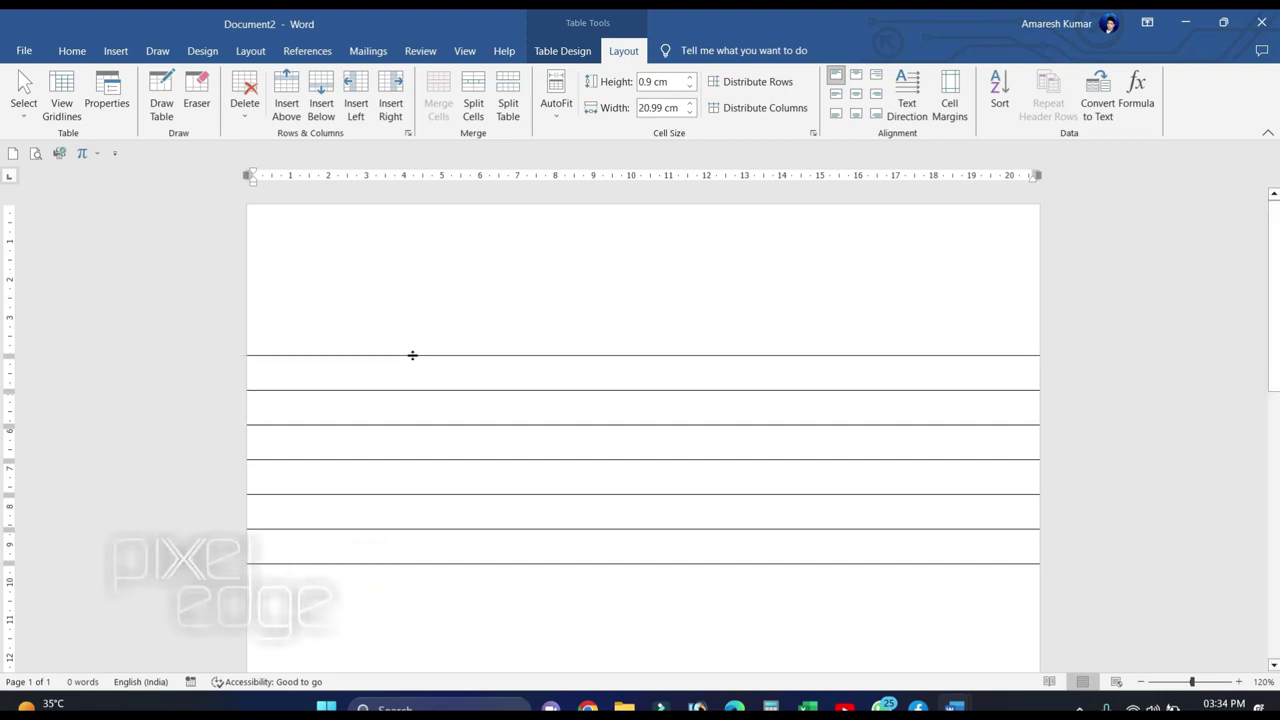
scroll(412, 355, "down", 2)
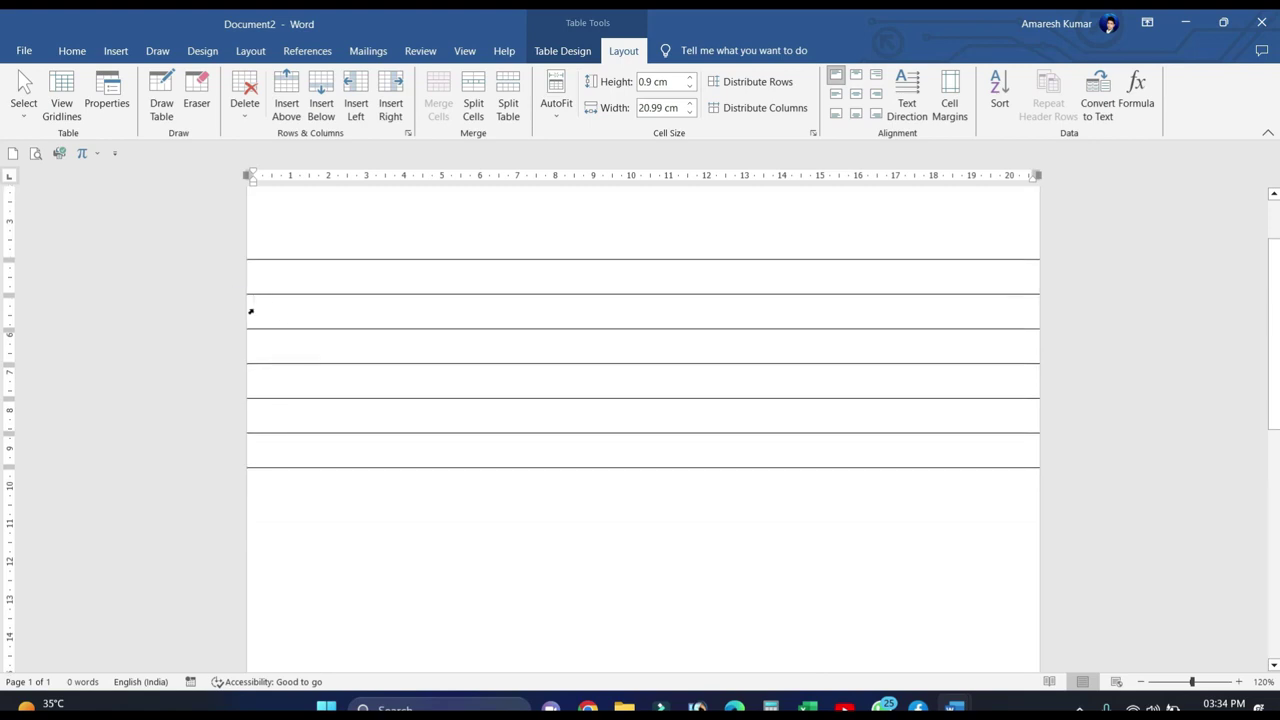
left_click(328, 450)
key("Tab")
key("Tab")
key("Tab")
key("Tab")
key("Tab")
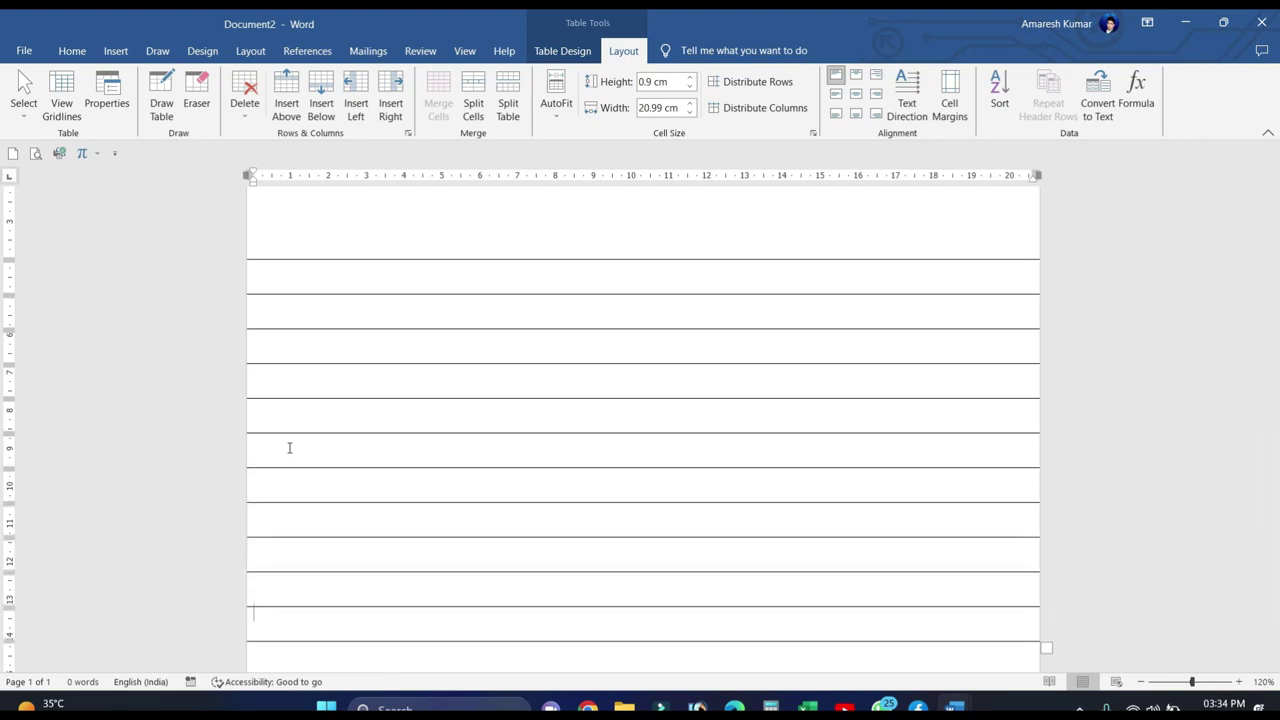
scroll(289, 447, "down", 5)
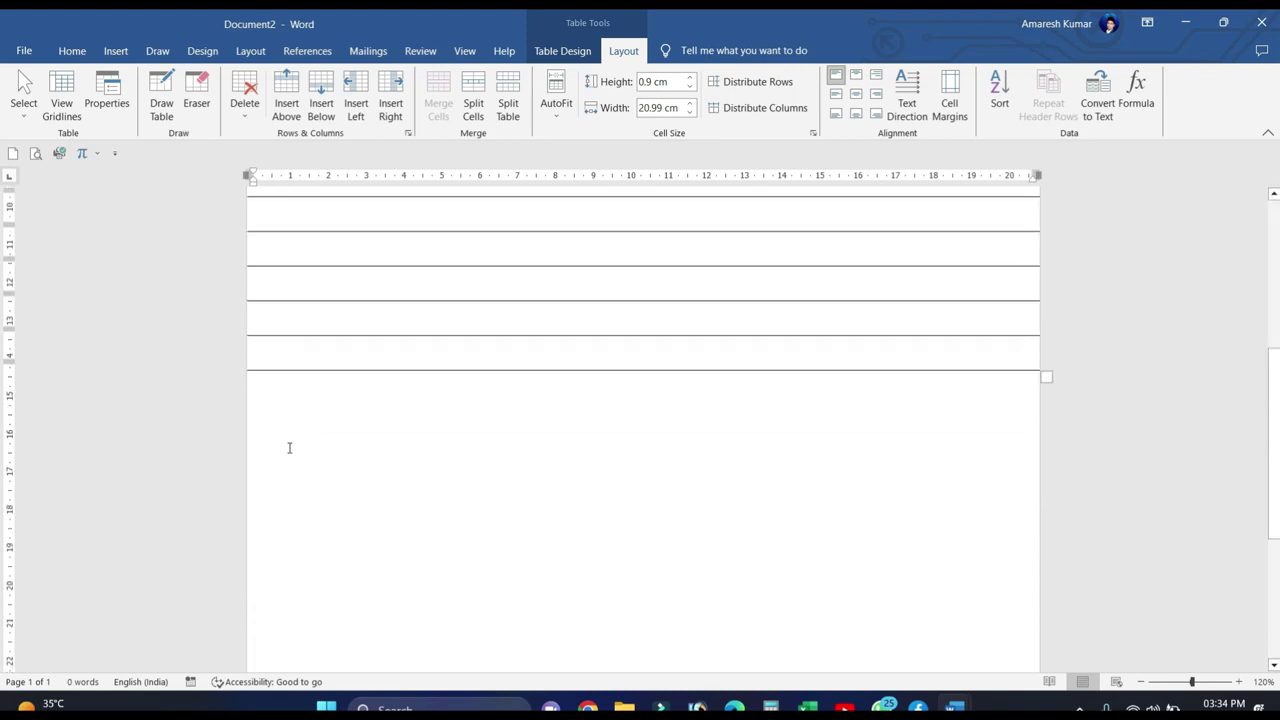
key("Tab")
key("Tab")
key("Tab")
key("Tab")
key("Tab")
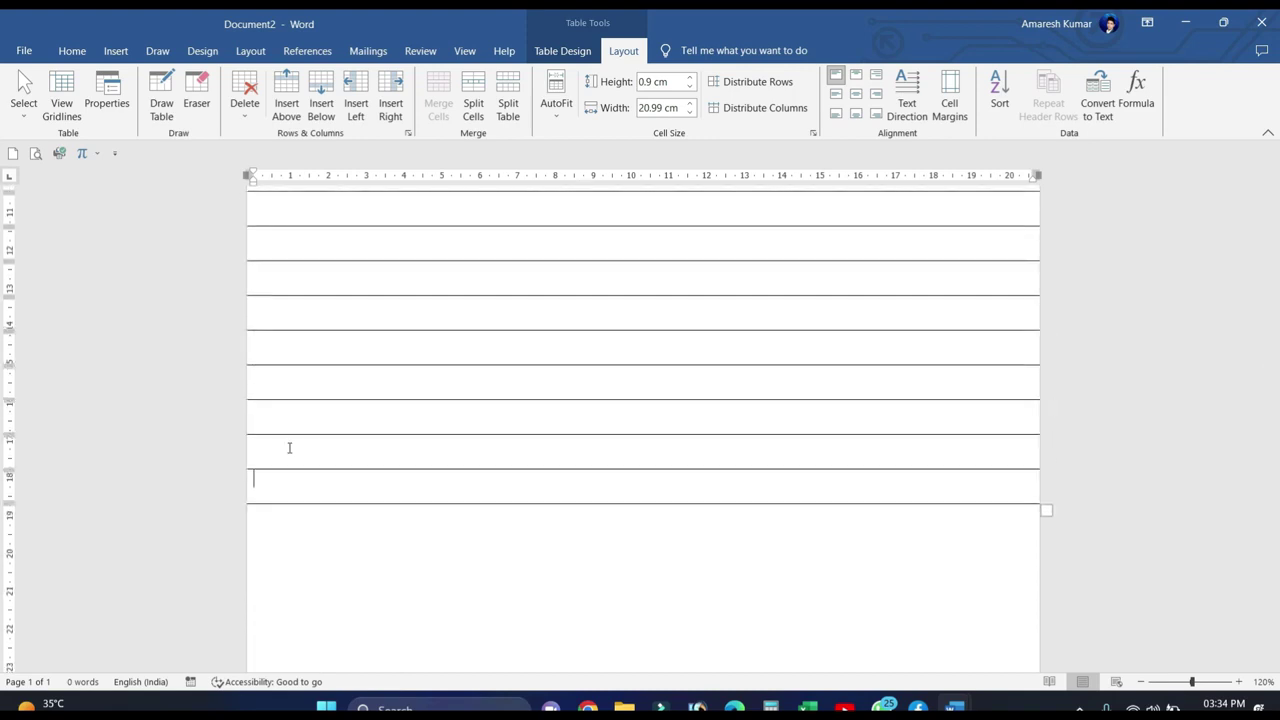
key("Tab")
key("Tab")
key("Tab")
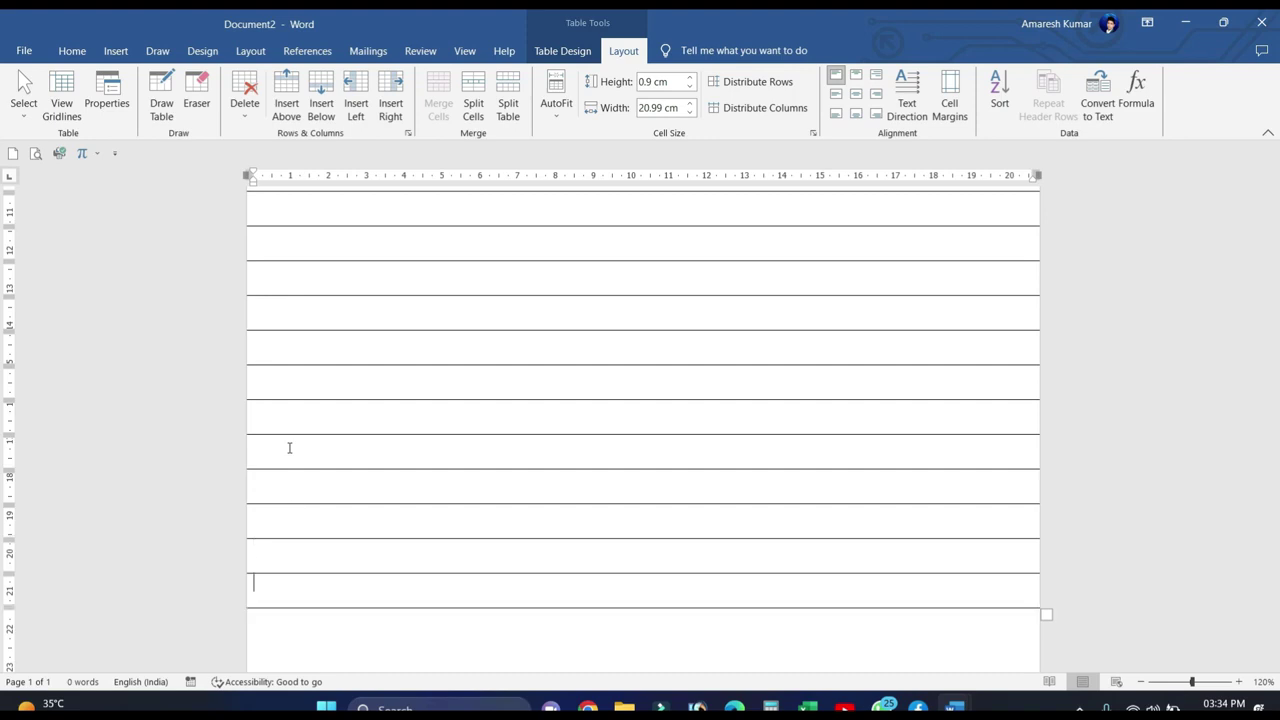
key("Tab")
scroll(289, 447, "down", 4)
key("Tab")
key("Tab")
key("Tab")
key("Tab")
key("Tab")
key("Tab")
key("Tab")
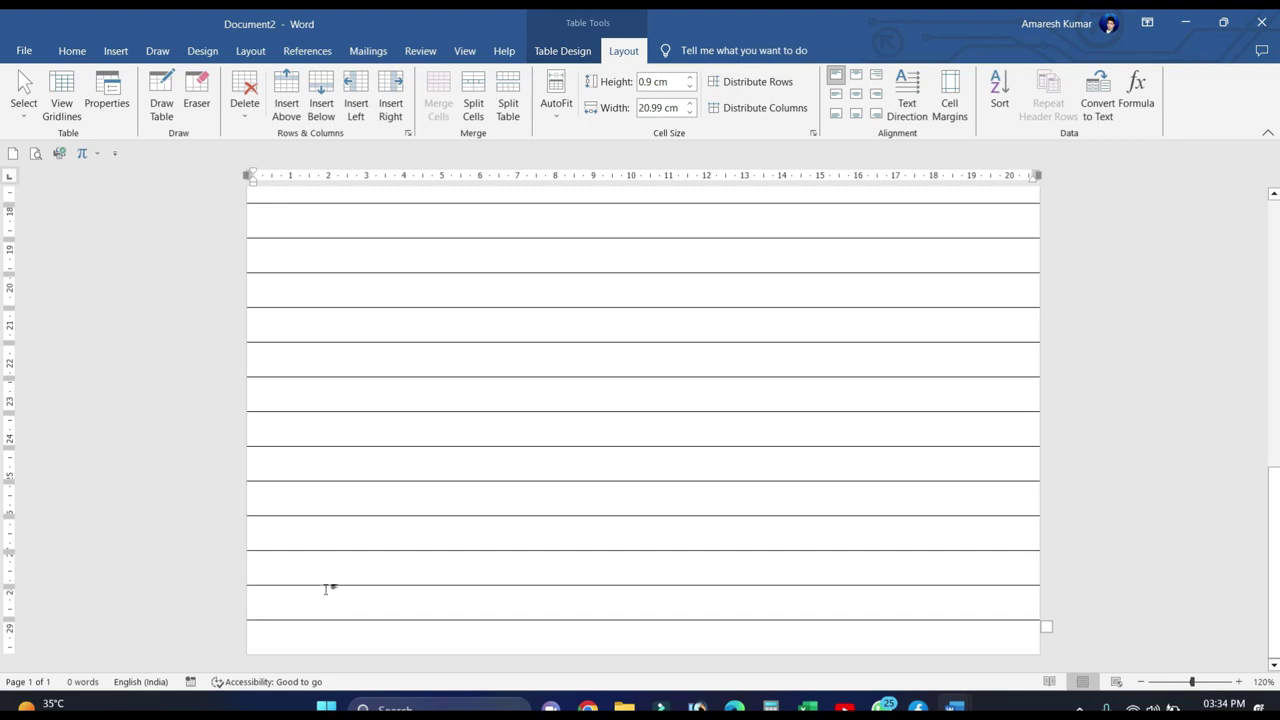
scroll(338, 568, "up", 10)
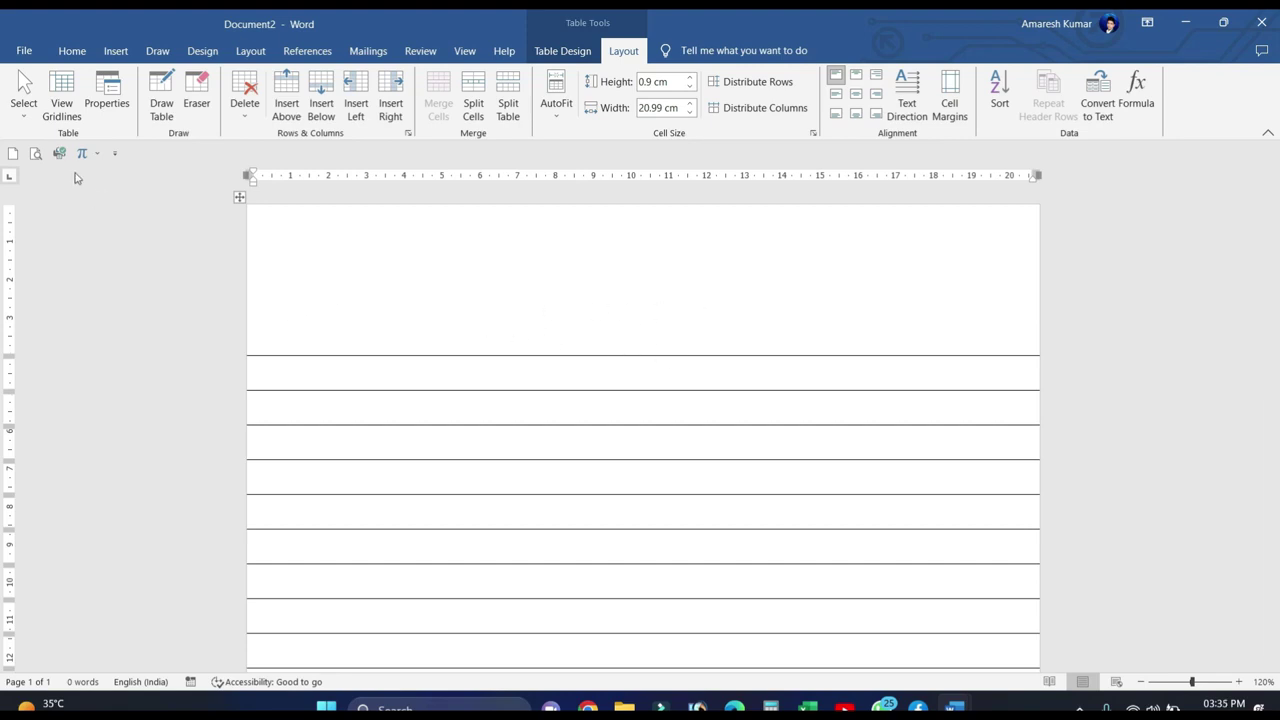
Draw a 21.66 cm horizontal line just above the table's first ruled line.
left_click(114, 51)
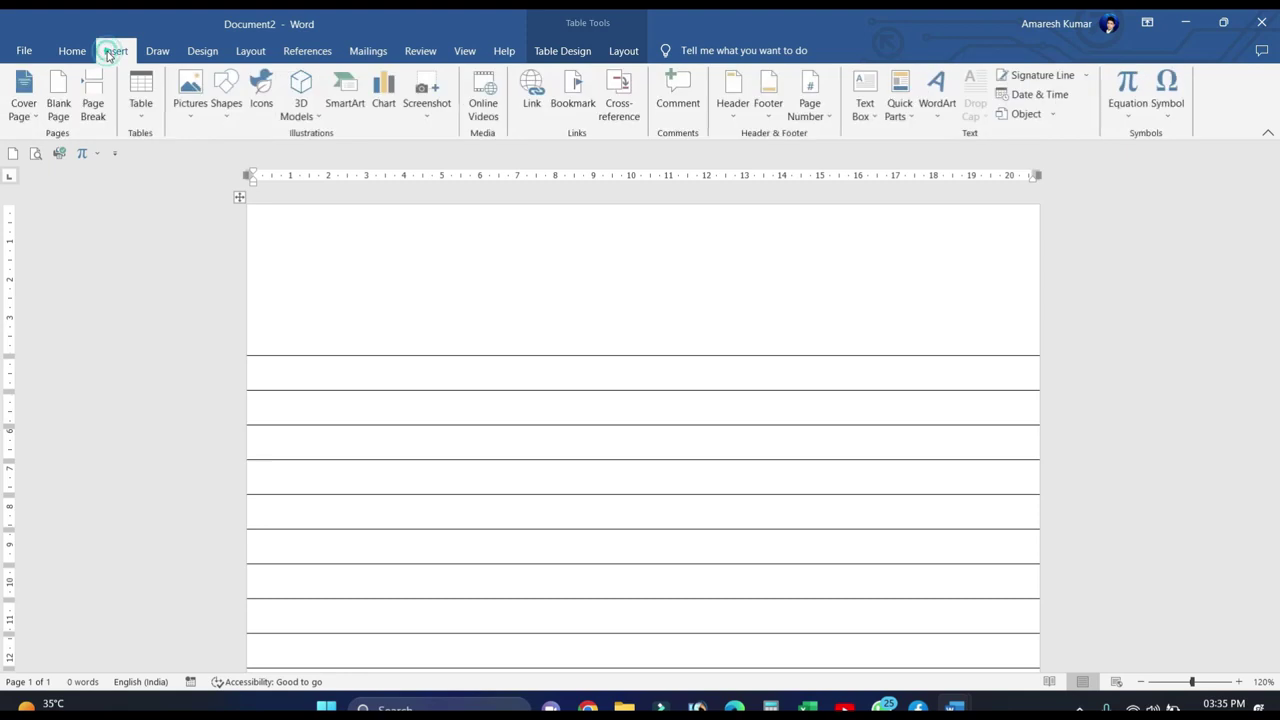
left_click(234, 118)
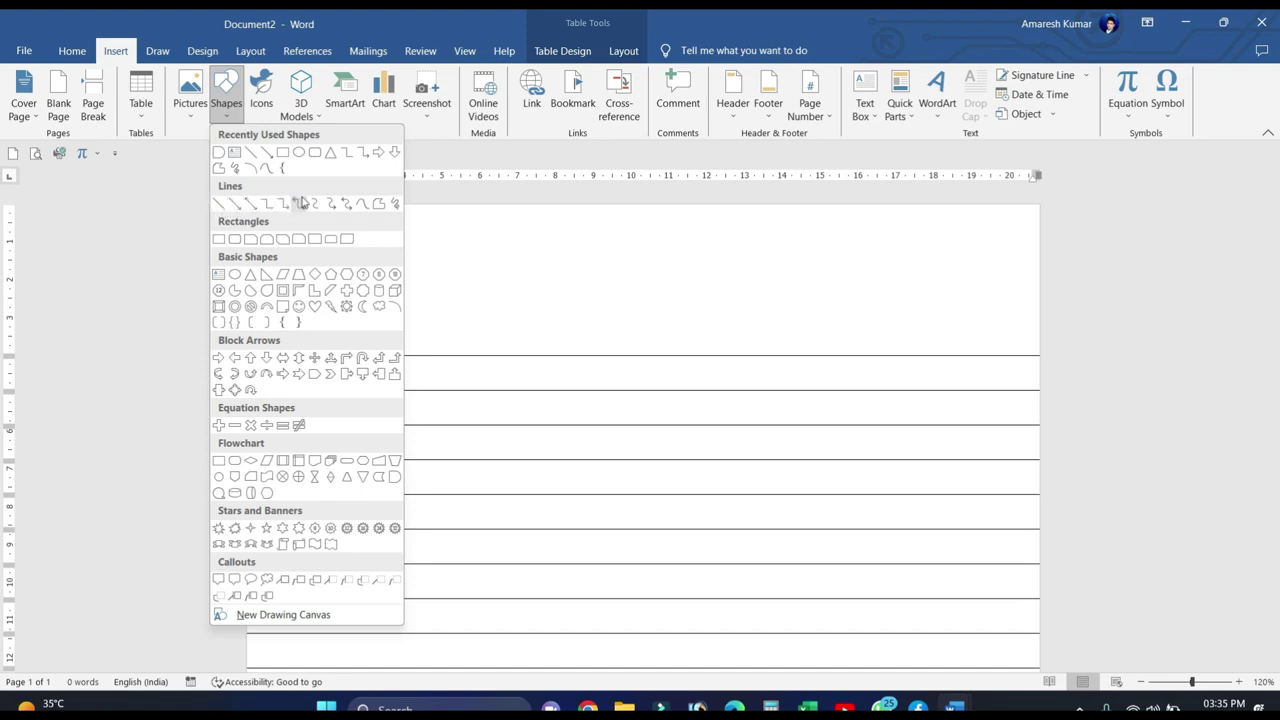
left_click(218, 206)
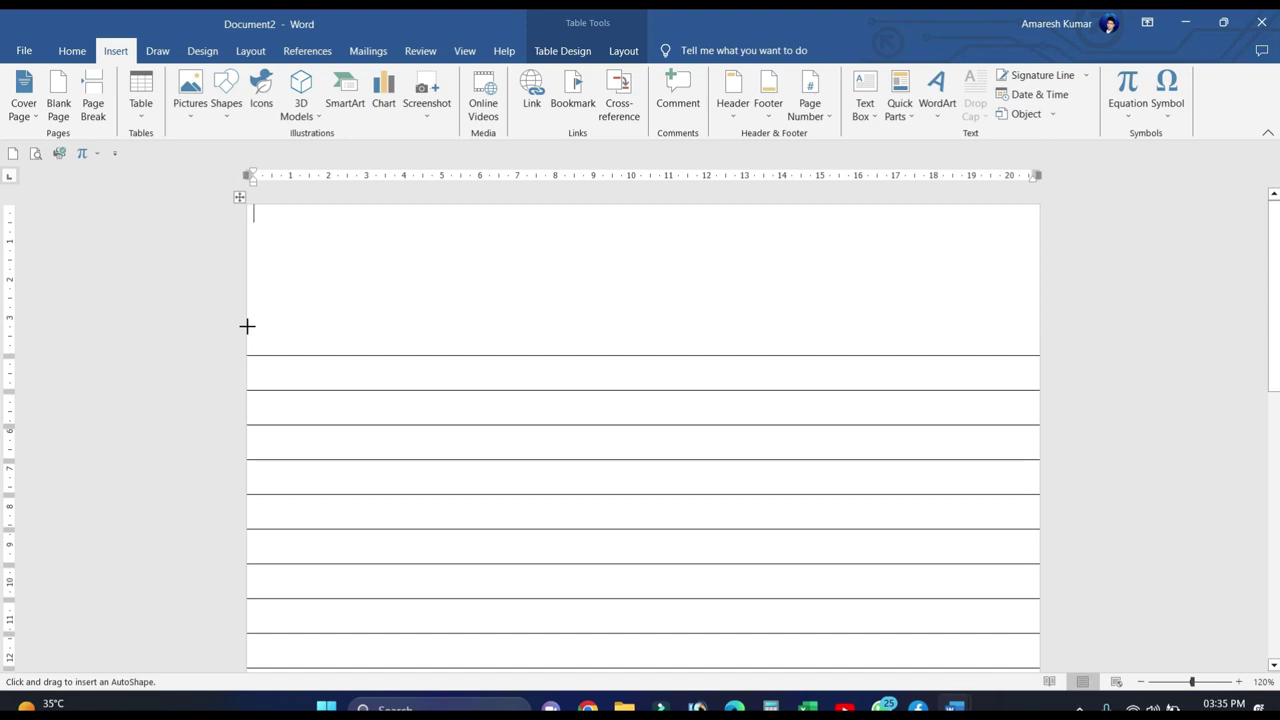
left_click_drag(283, 326, 1037, 331)
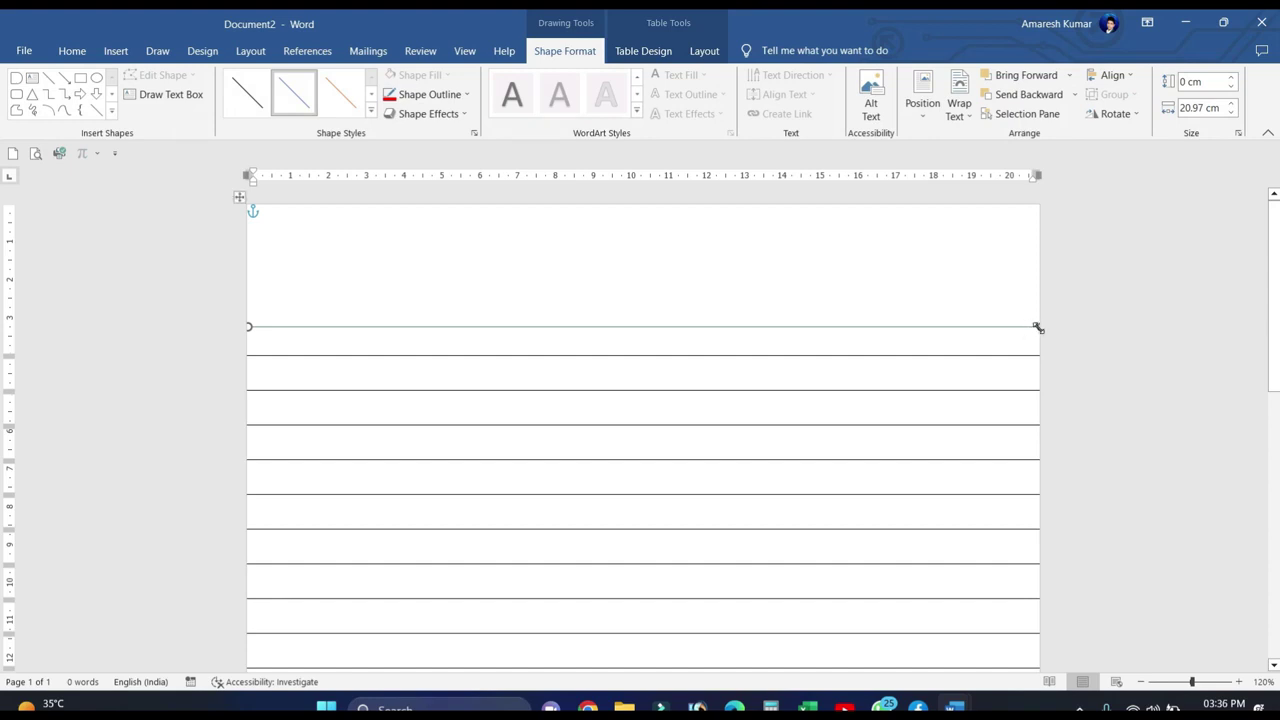
left_click_drag(1066, 327, 1068, 328)
key("Up")
key("Up")
key("Up")
key("Up")
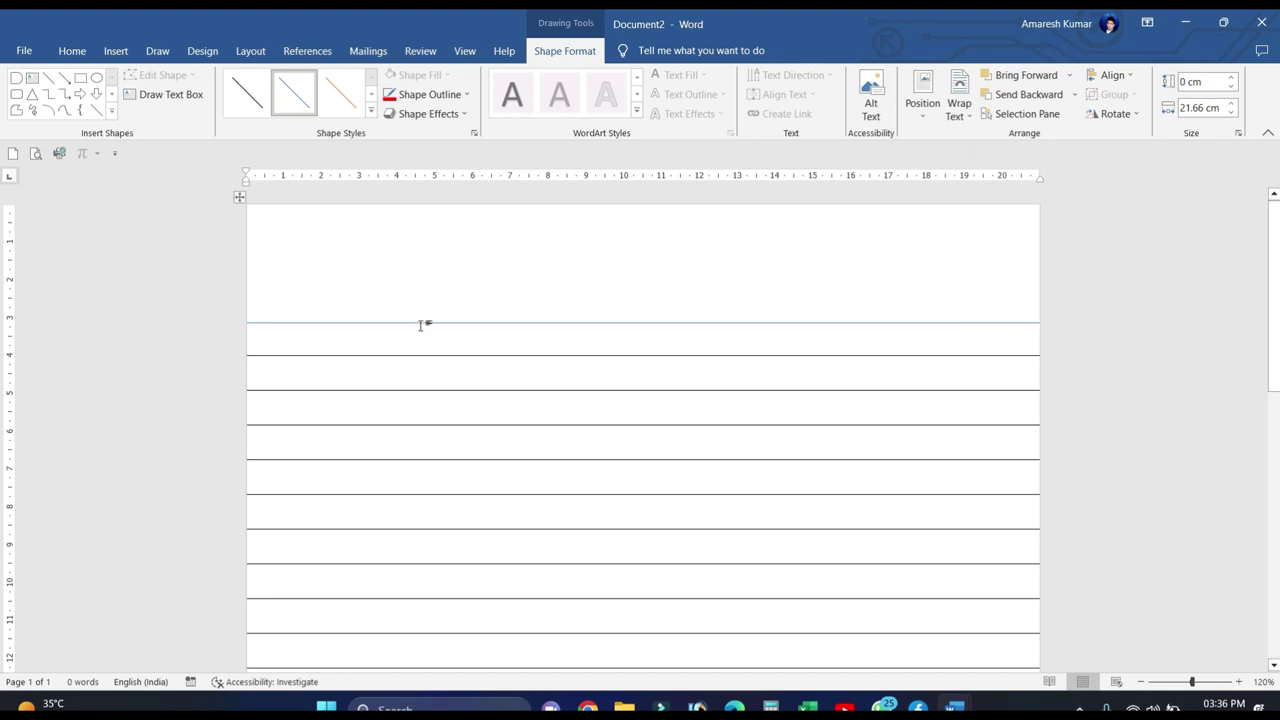
Make the top line red with a 1 pt weight.
left_click(459, 101)
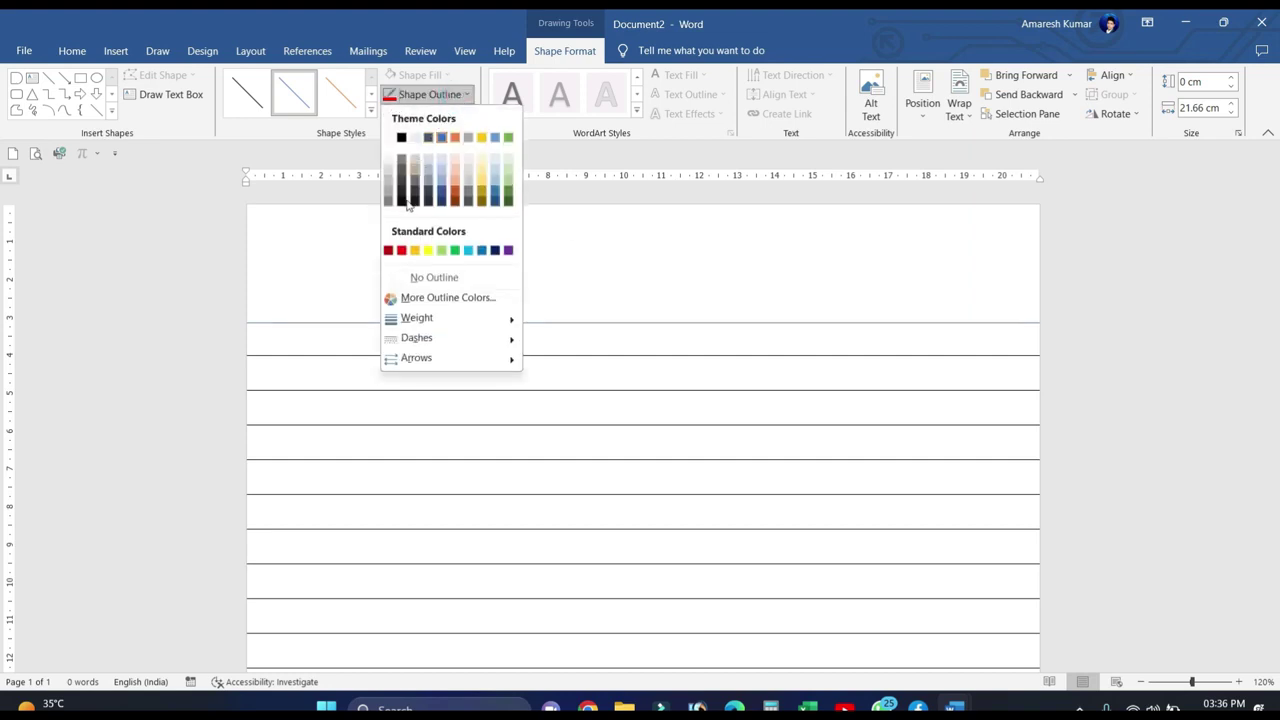
left_click(402, 251)
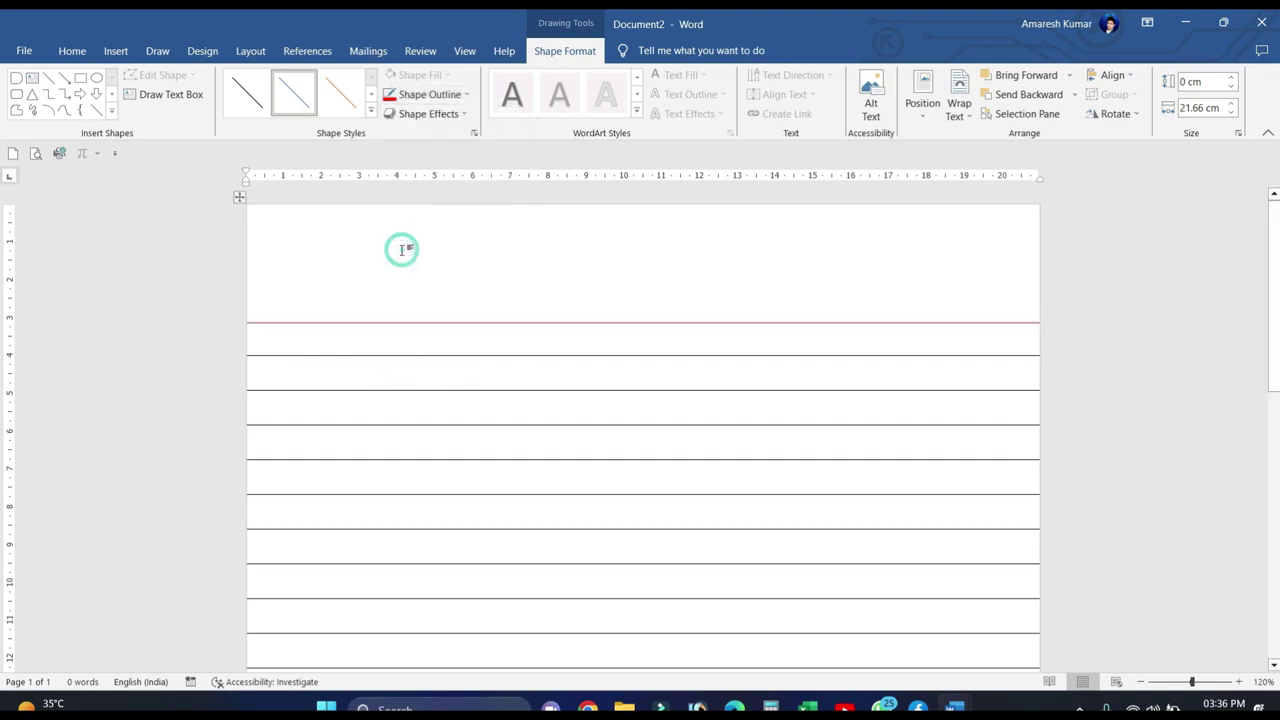
left_click(459, 99)
mouse_move(417, 318)
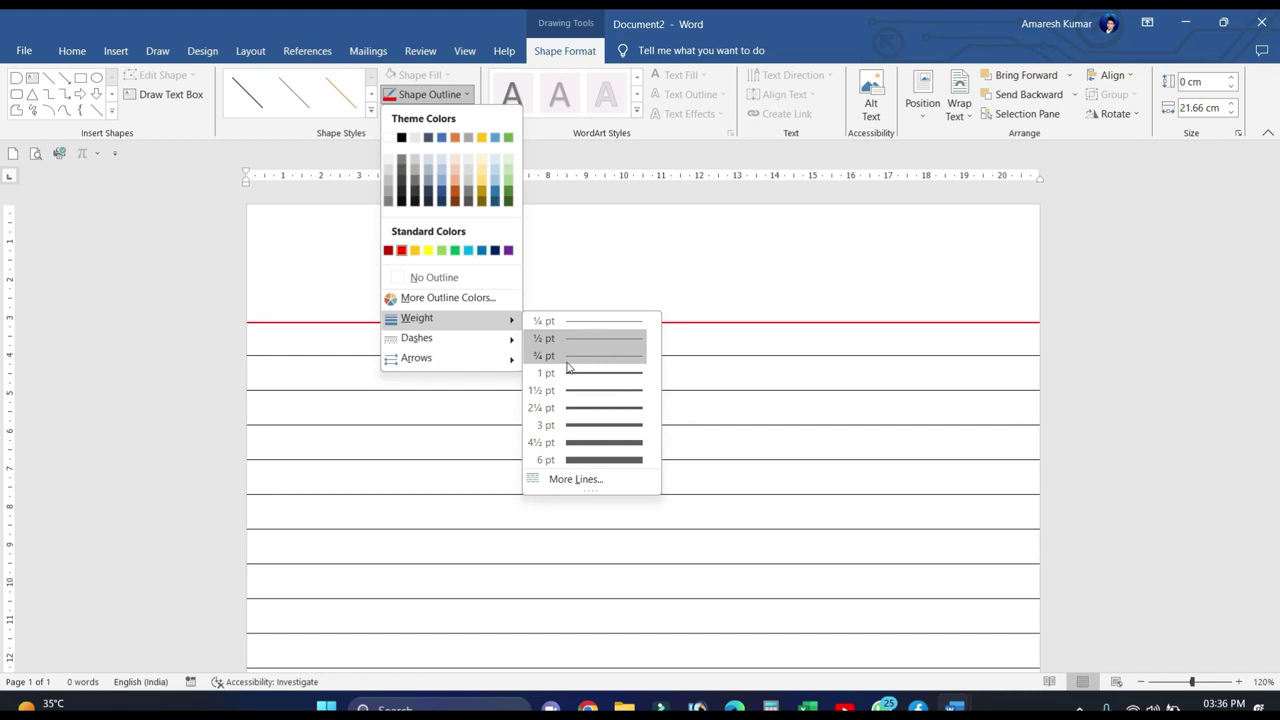
left_click(567, 374)
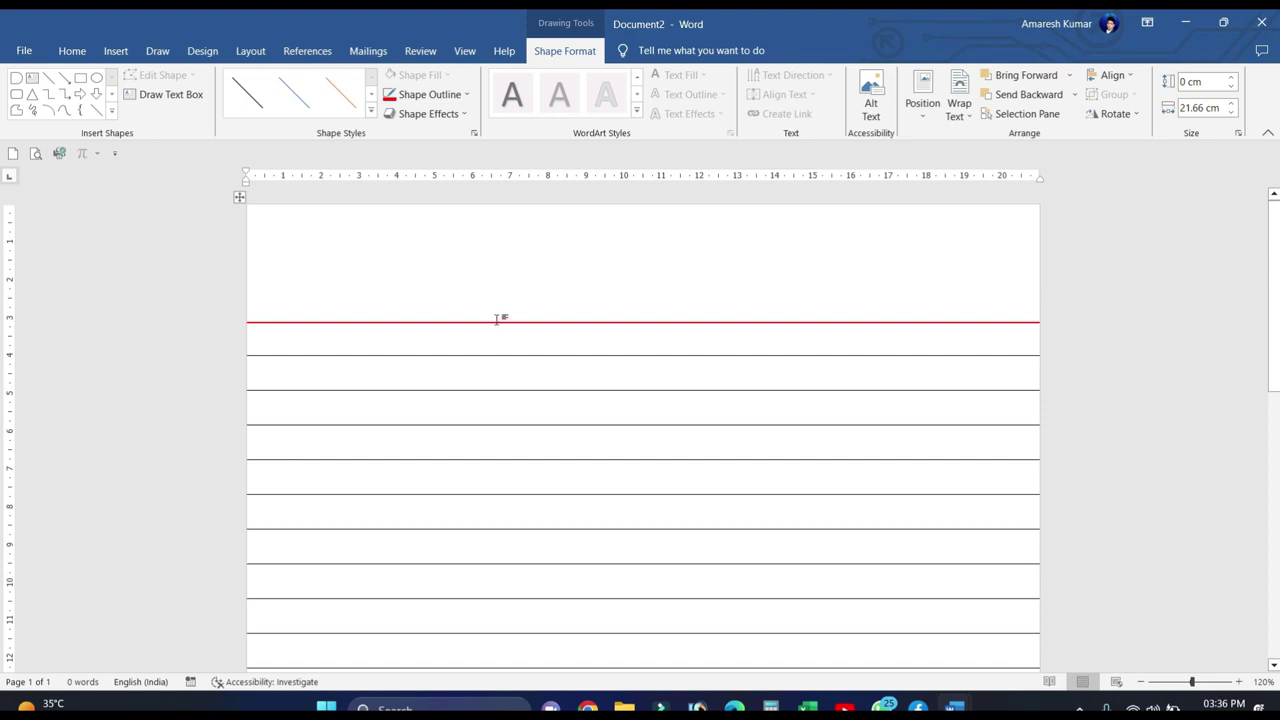
Ctrl-drag the red line to place a copy just above it.
scroll(494, 323, "up", 3, "ctrl")
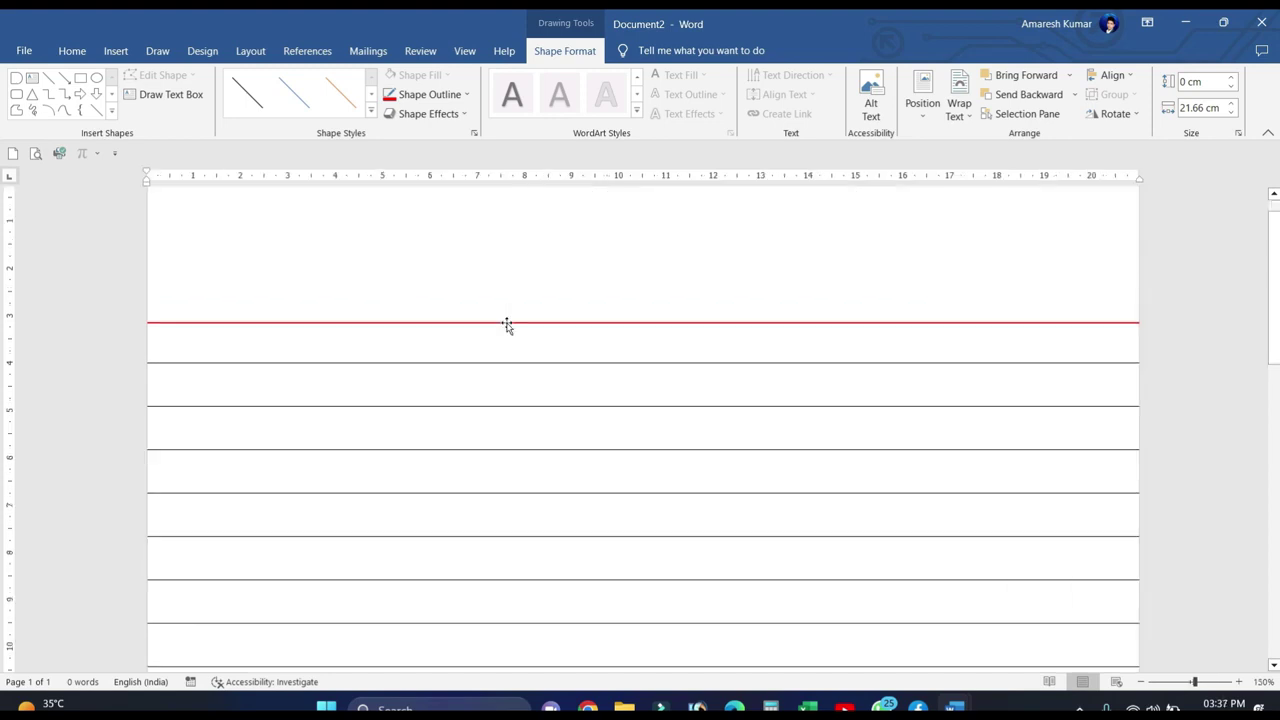
left_click(507, 328)
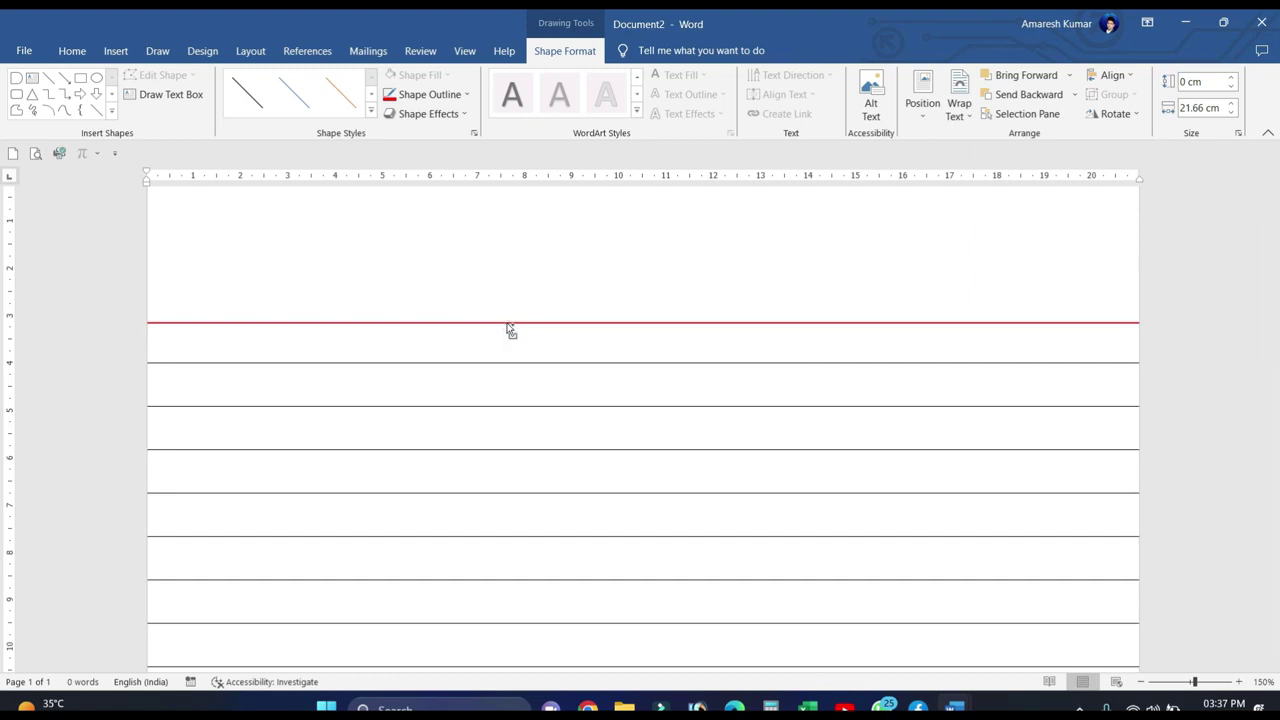
left_click(508, 321)
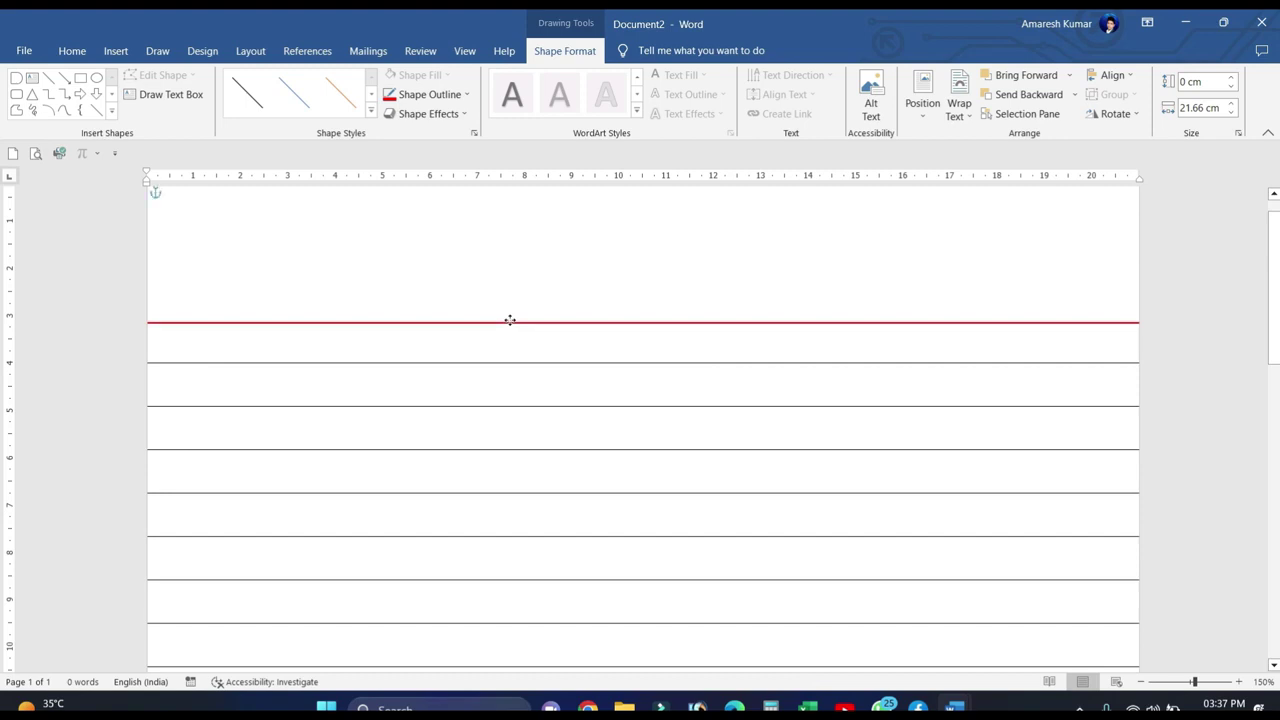
left_click_drag(509, 318, 511, 318)
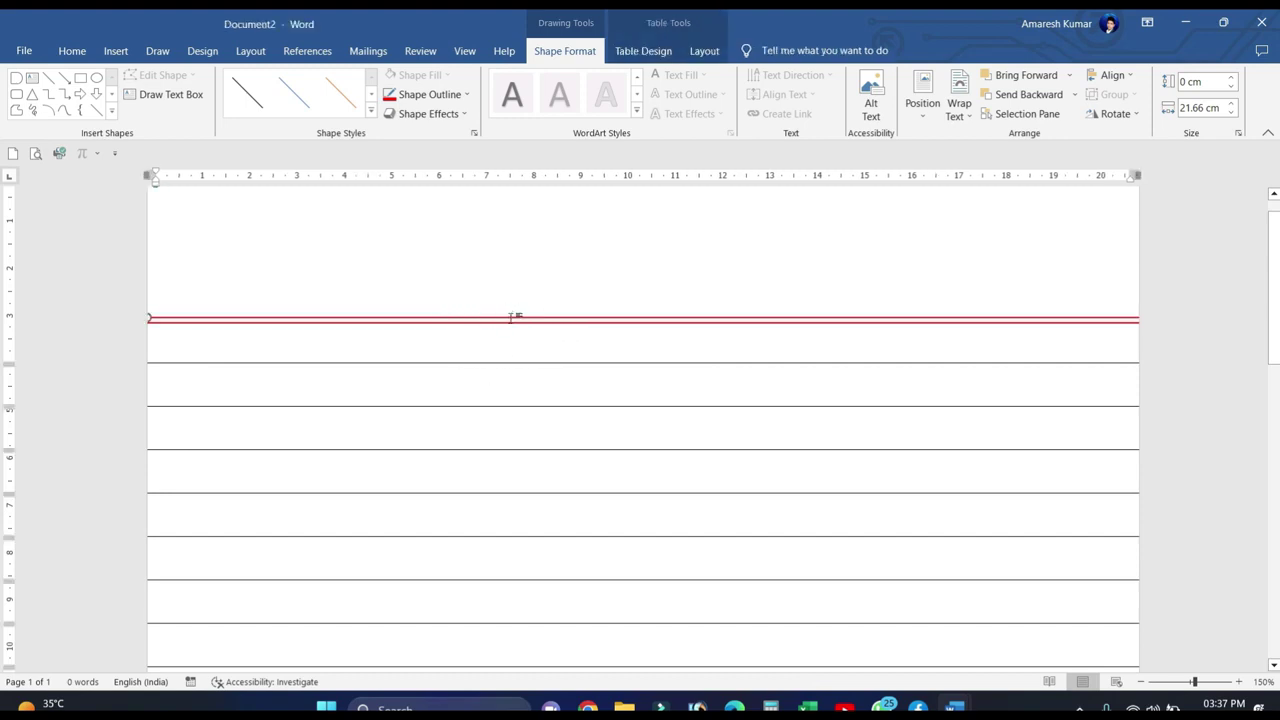
left_click(511, 318)
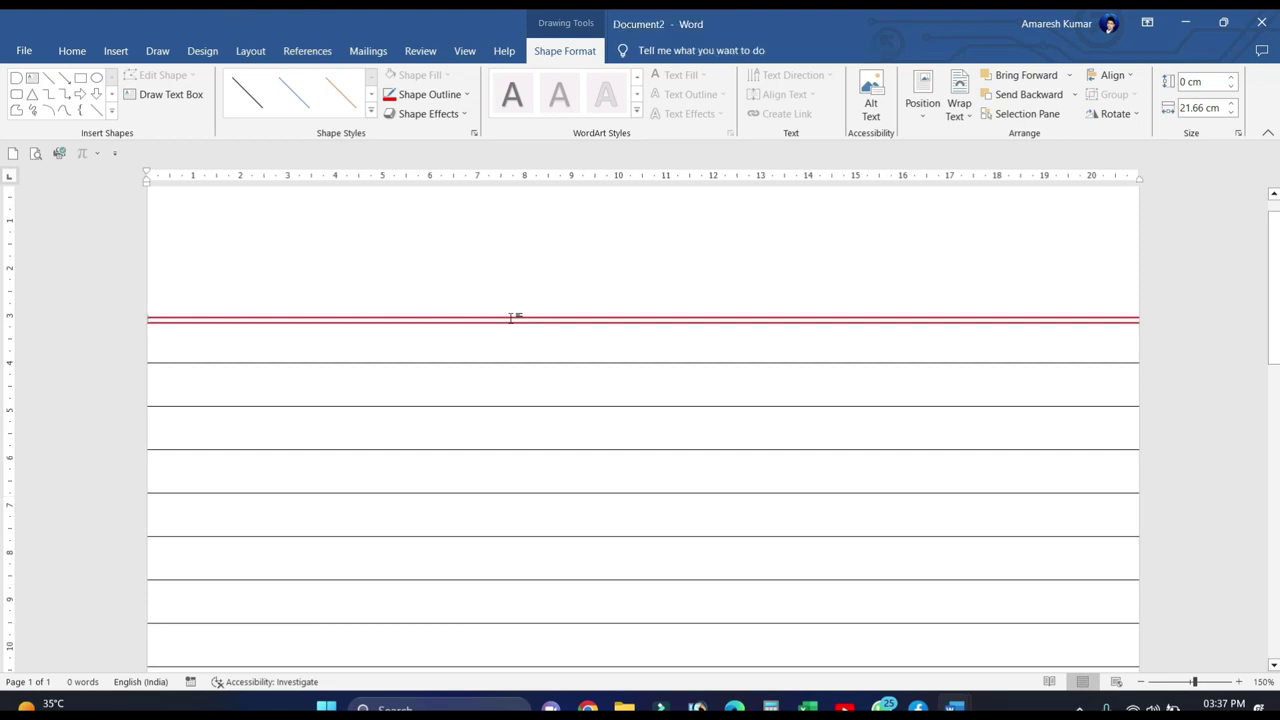
Deselect the lines and zoom out to 90% to view more of the page.
left_click(509, 341)
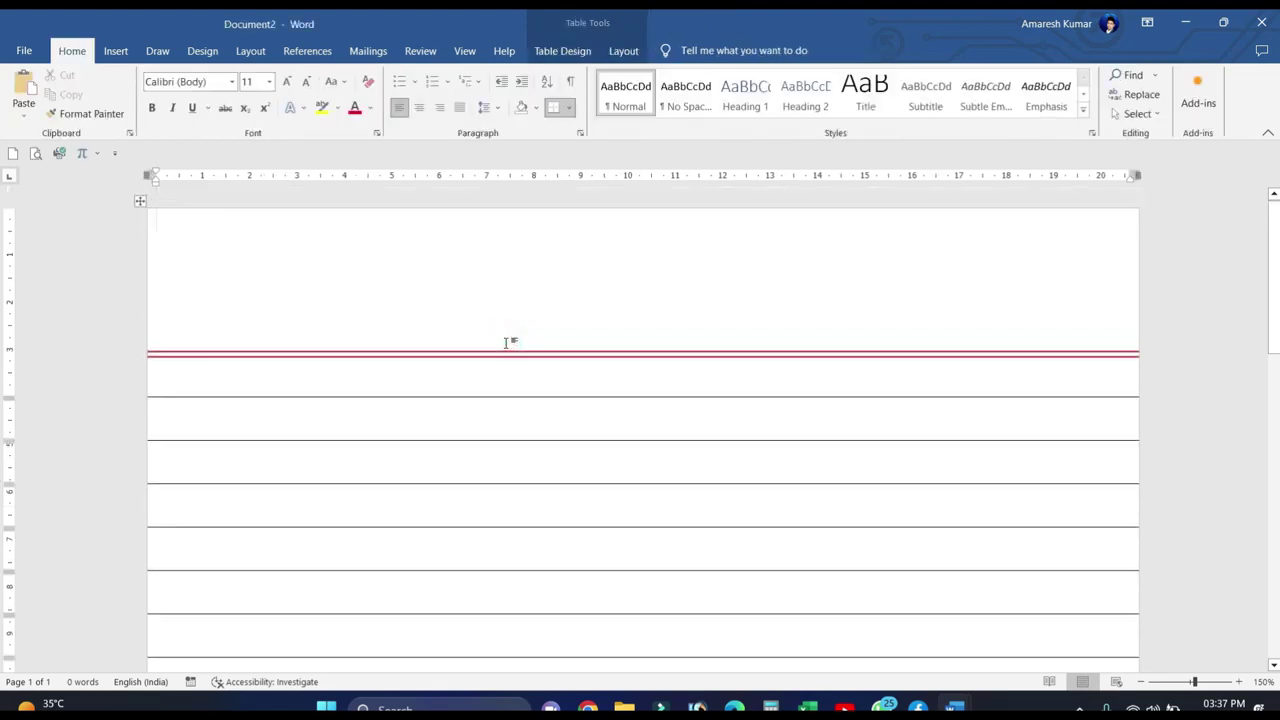
scroll(506, 343, "down", 3)
scroll(506, 343, "down", 1)
scroll(506, 343, "down", 2)
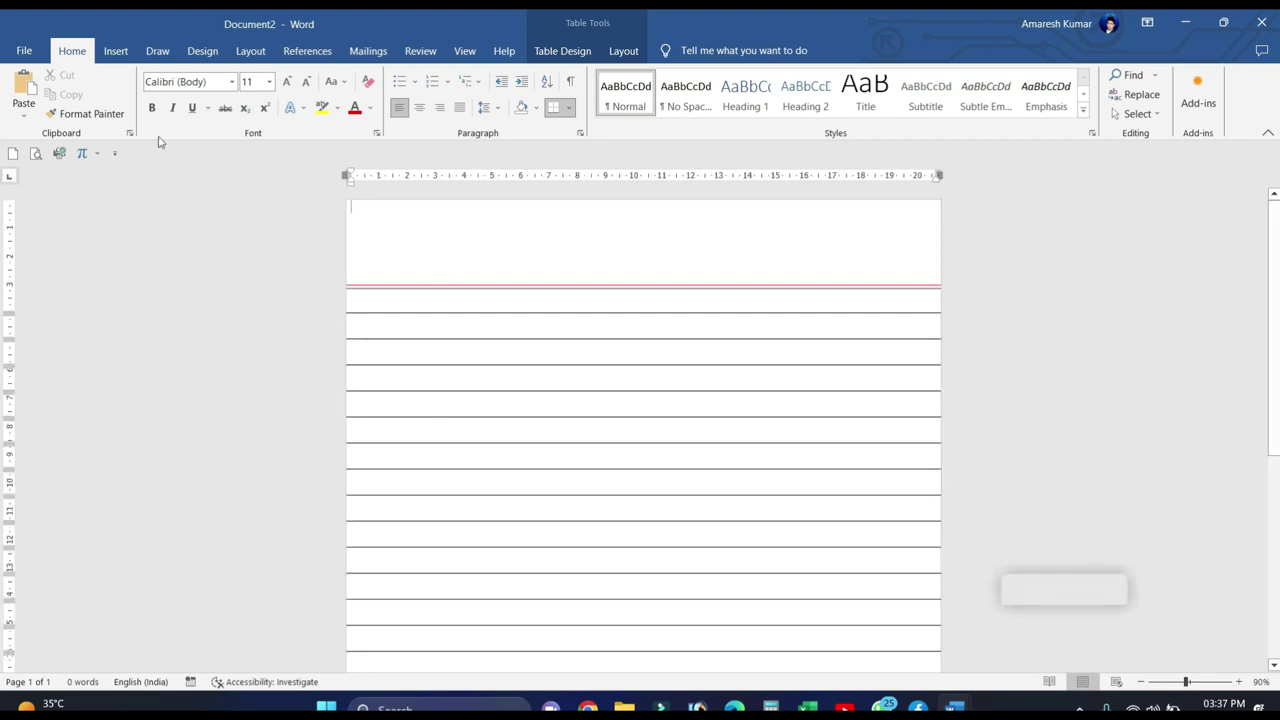
left_click(117, 52)
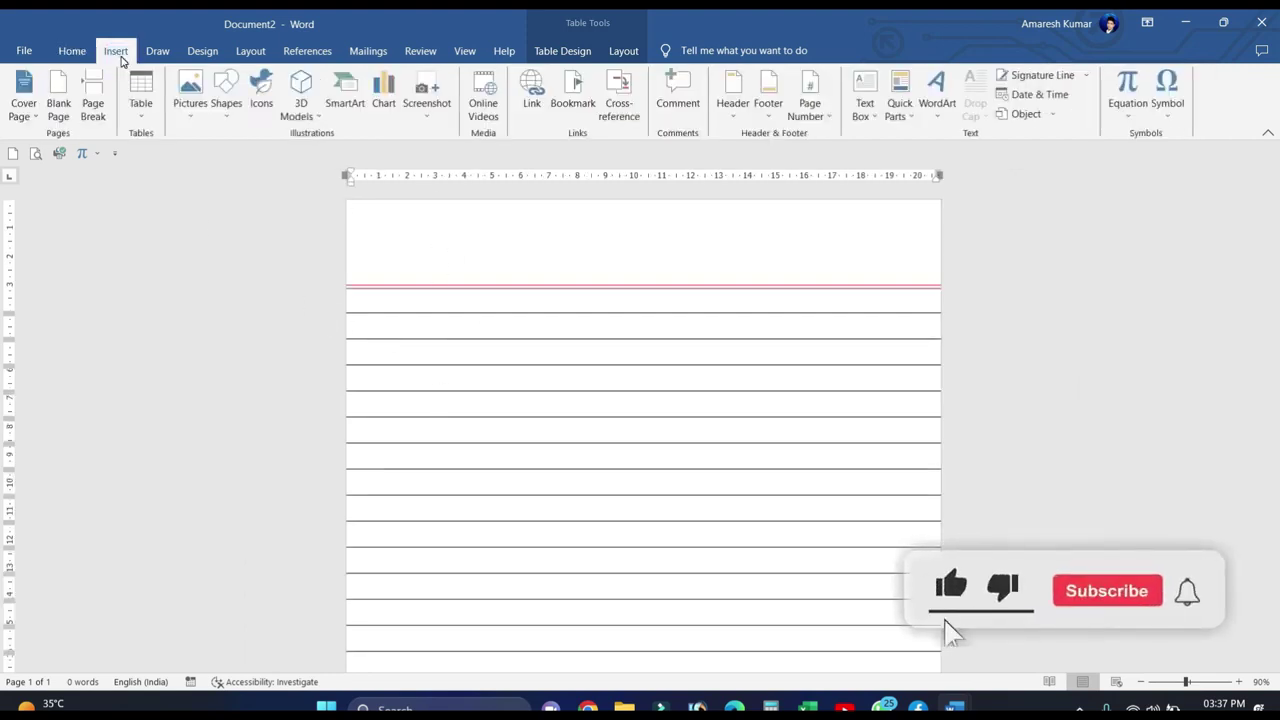
Draw a vertical line down the left margin of the page.
left_click(228, 105)
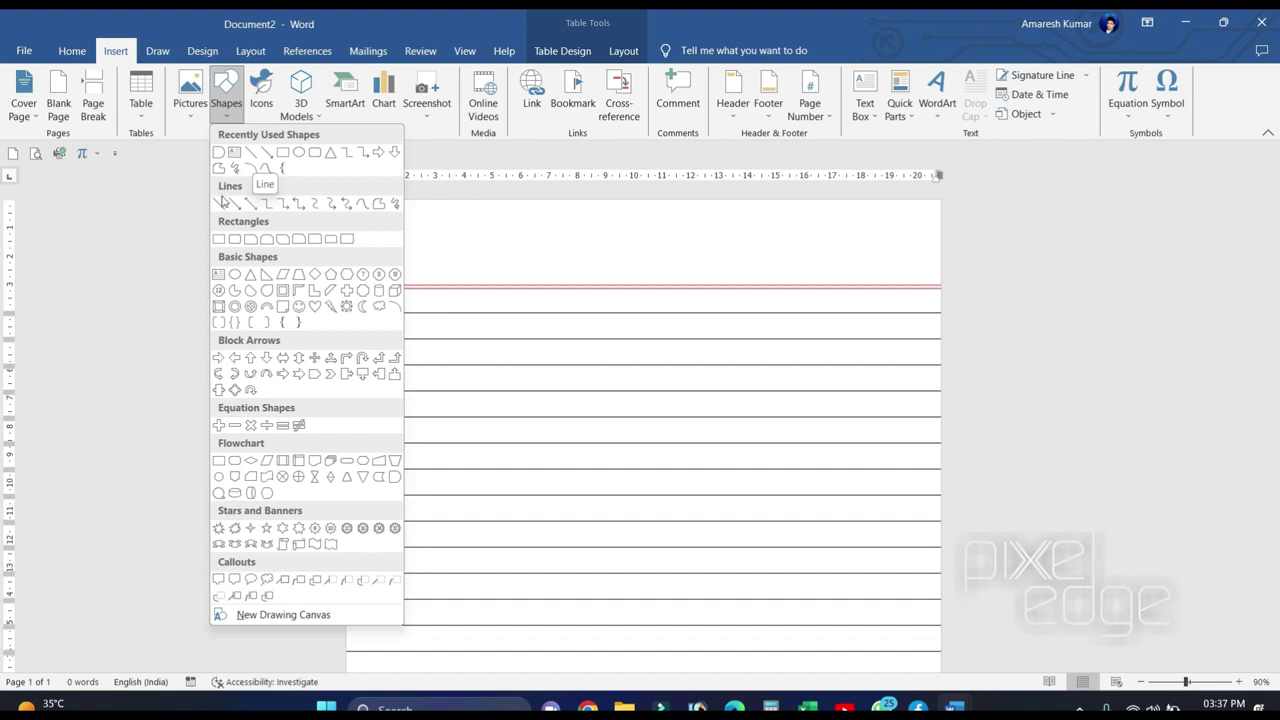
left_click(222, 205)
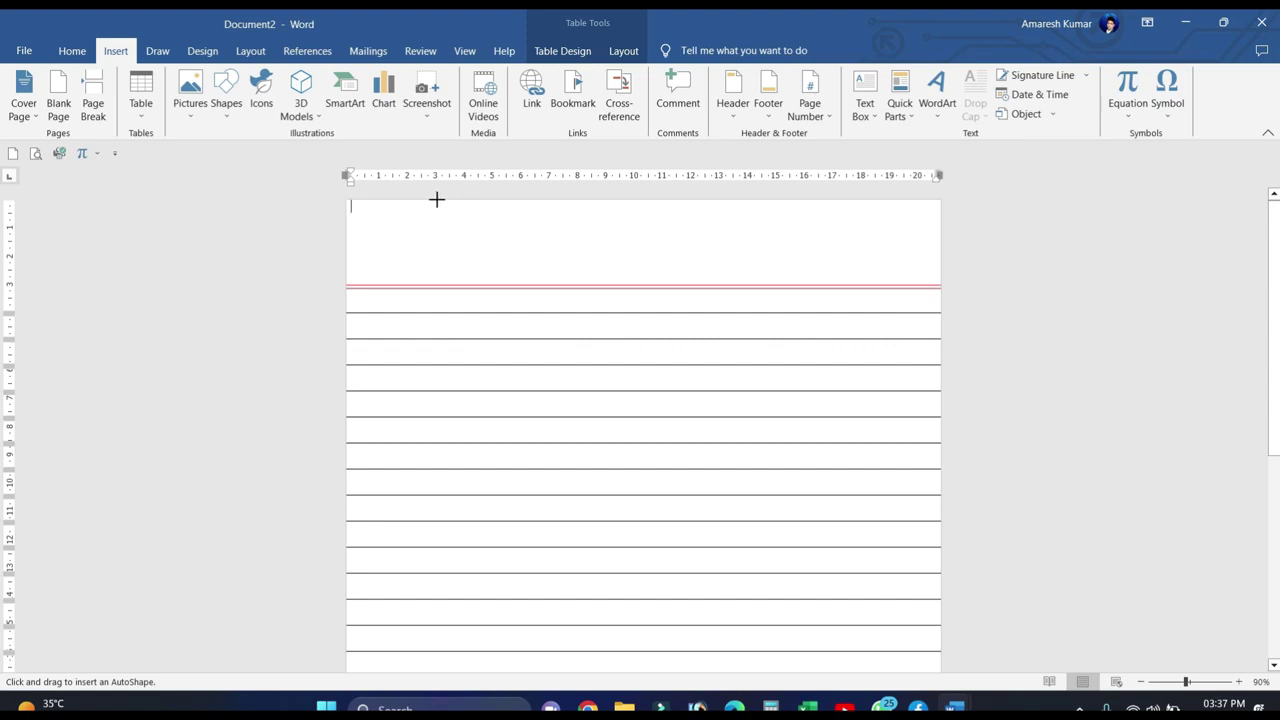
left_click_drag(436, 199, 441, 669)
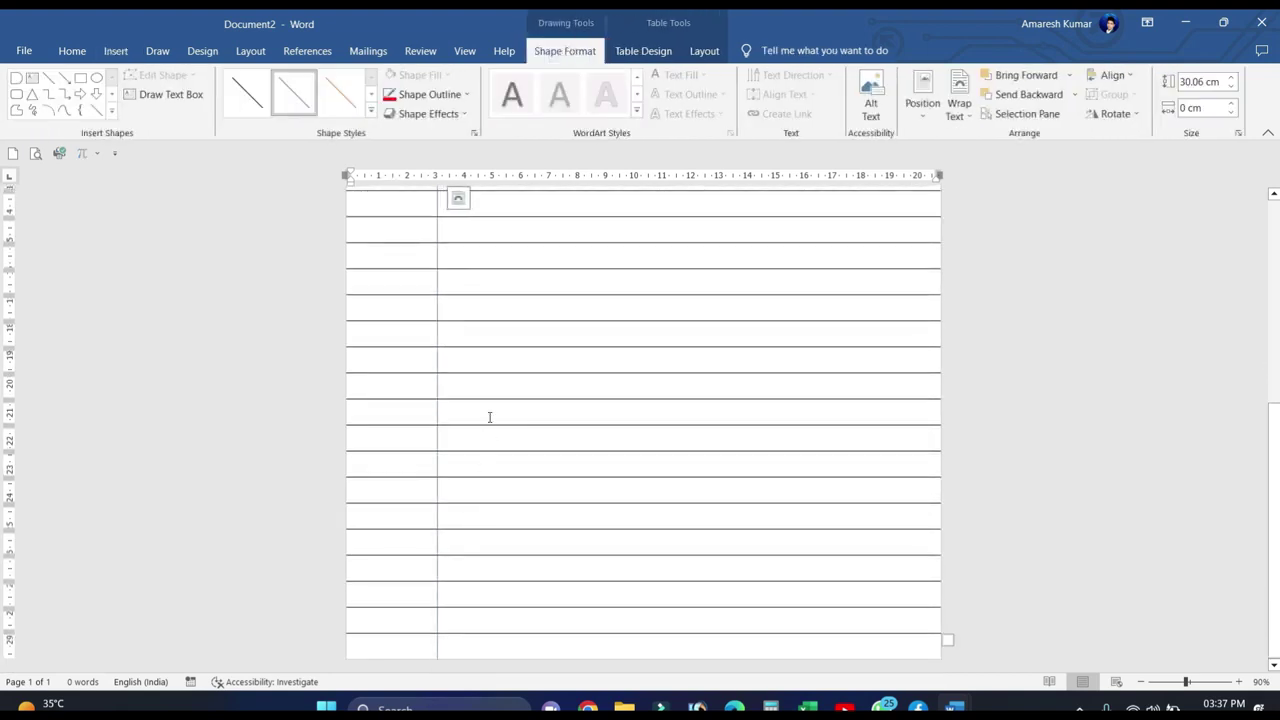
scroll(489, 417, "up", 10)
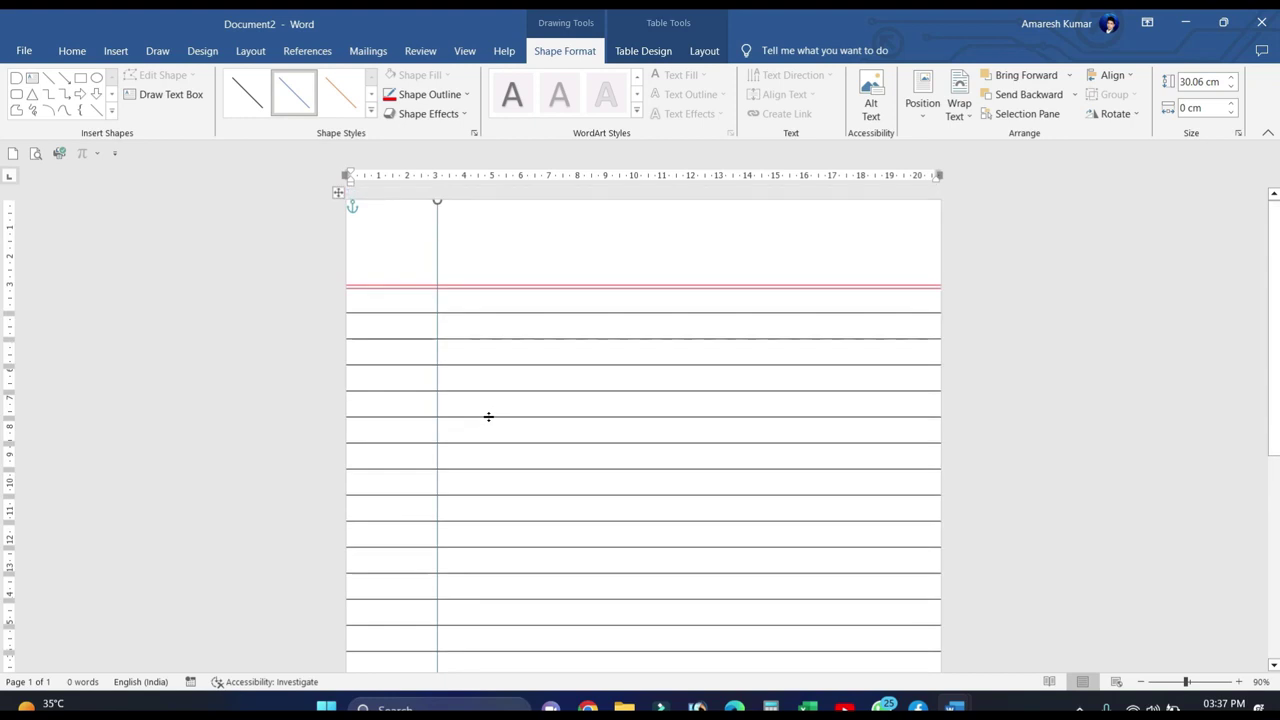
Make the vertical line 1 pt and red, then duplicate it just to the right.
left_click(457, 96)
mouse_move(417, 318)
left_click(575, 372)
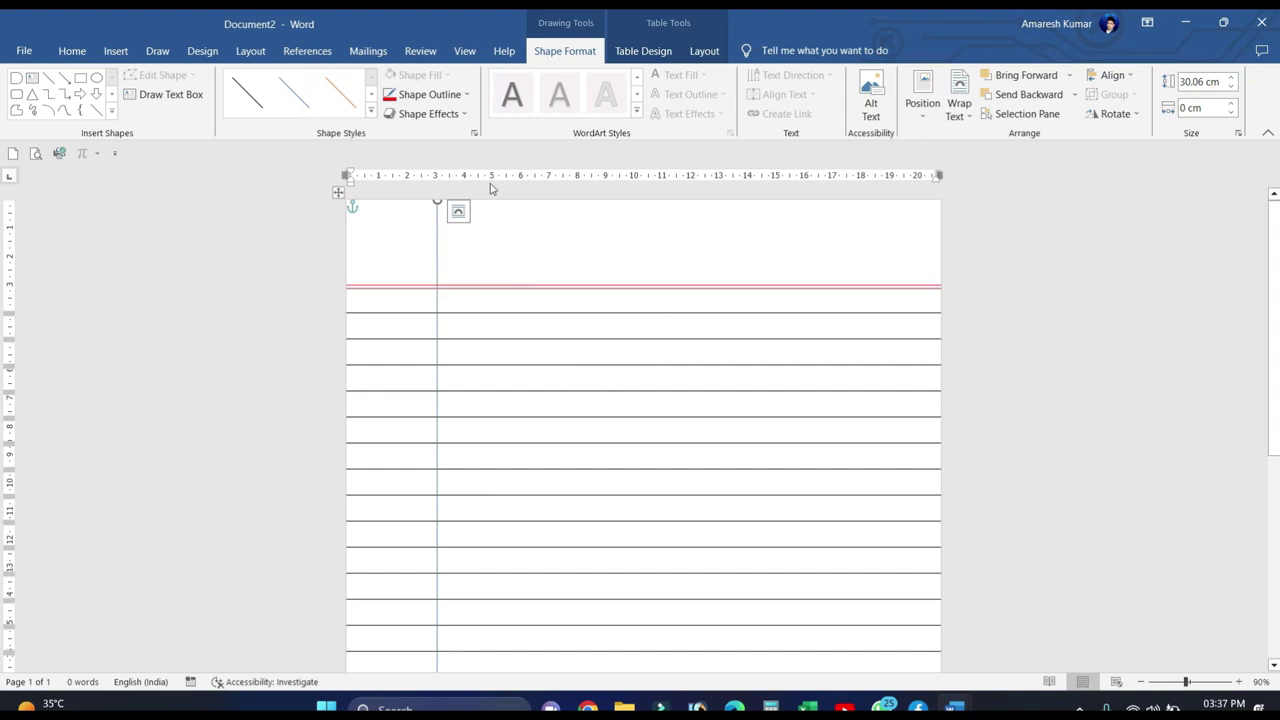
left_click(434, 94)
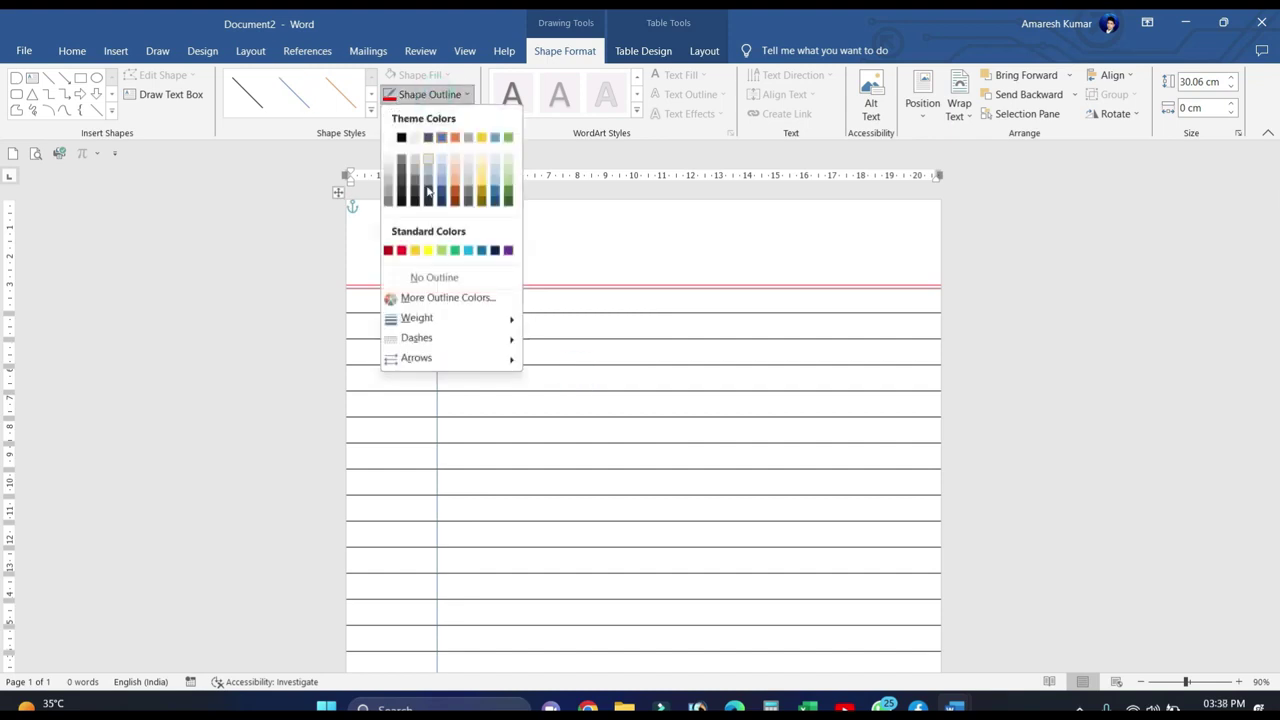
left_click(402, 250)
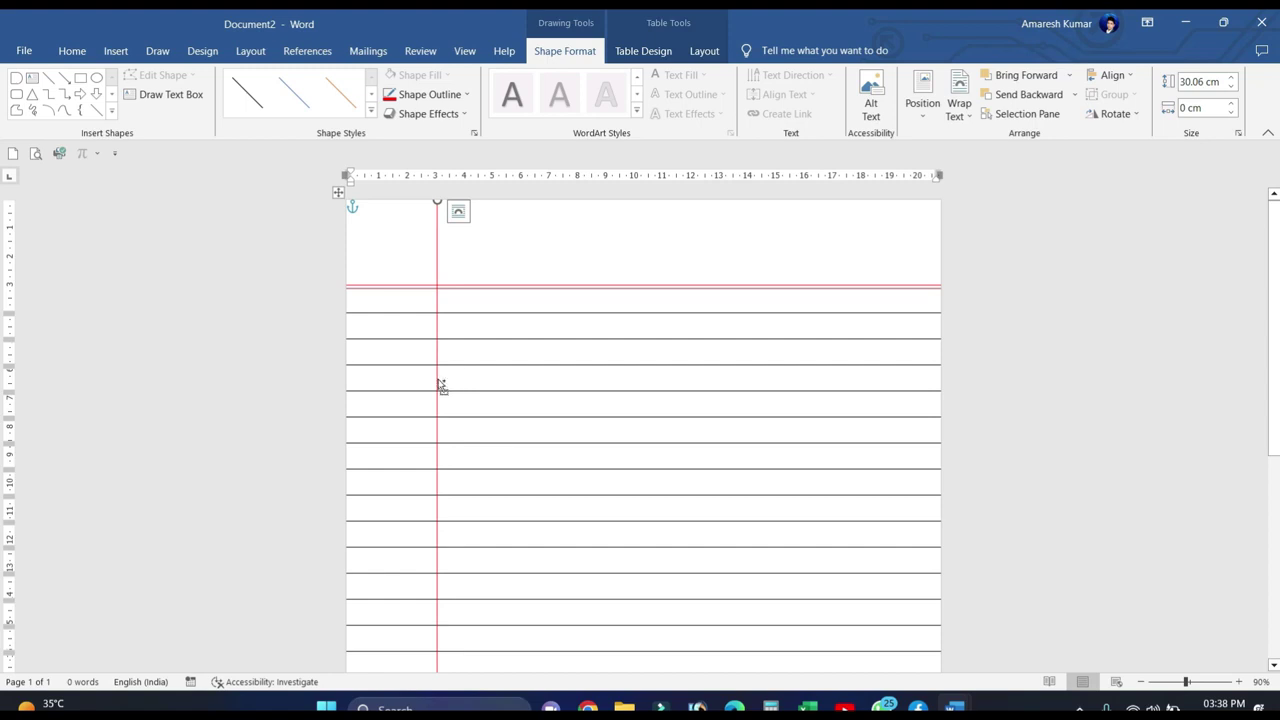
left_click_drag(441, 386, 438, 379)
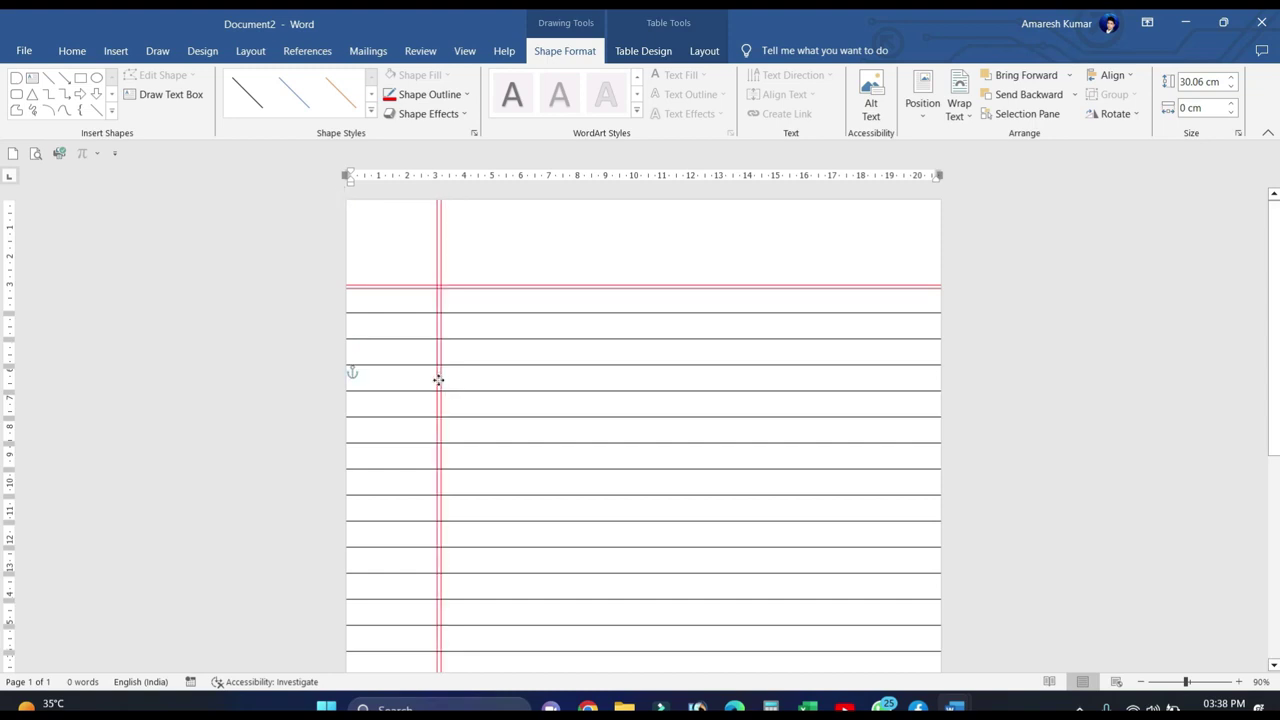
left_click(549, 389)
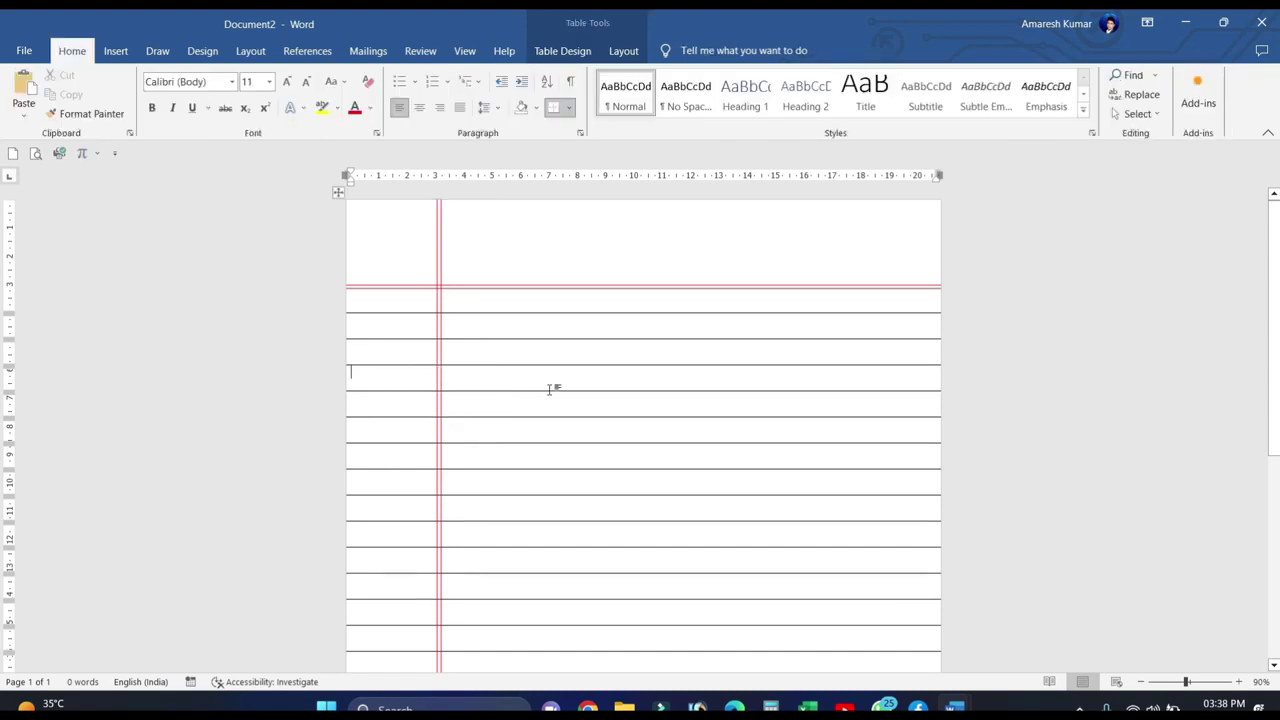
Scroll back to the page top and open the Shapes gallery on Insert.
scroll(549, 389, "up", 1, "ctrl")
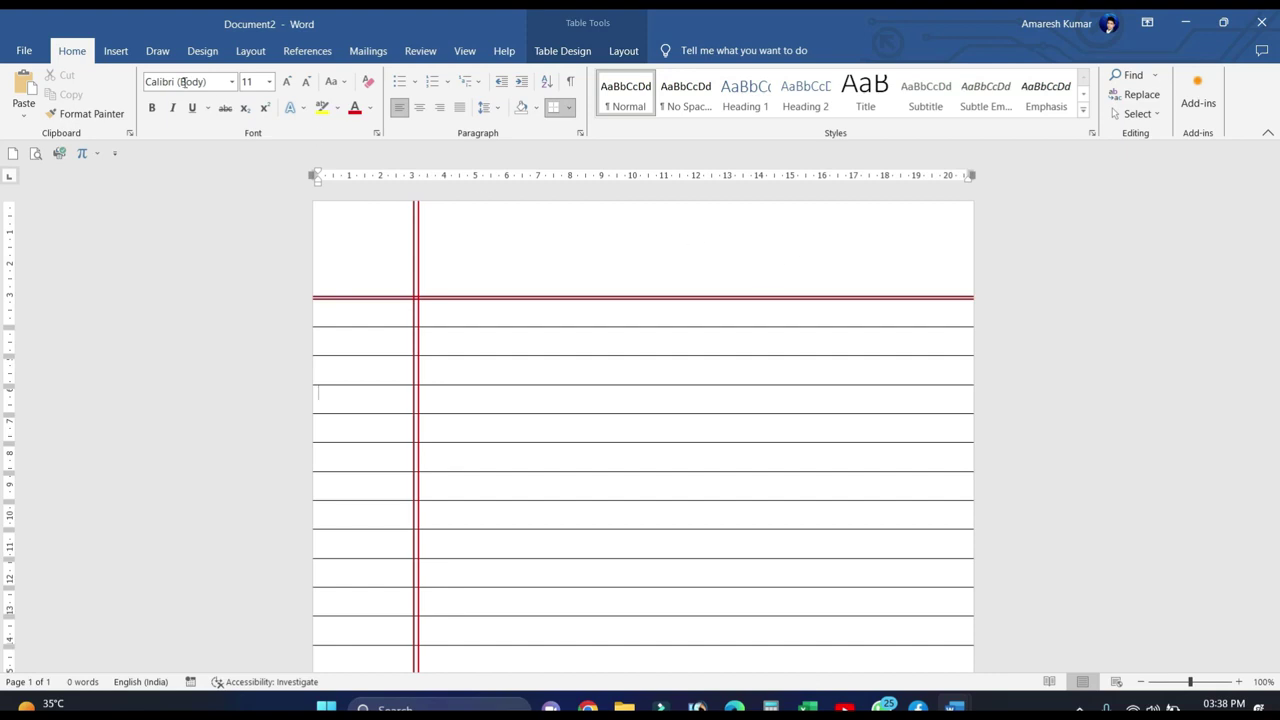
left_click(120, 55)
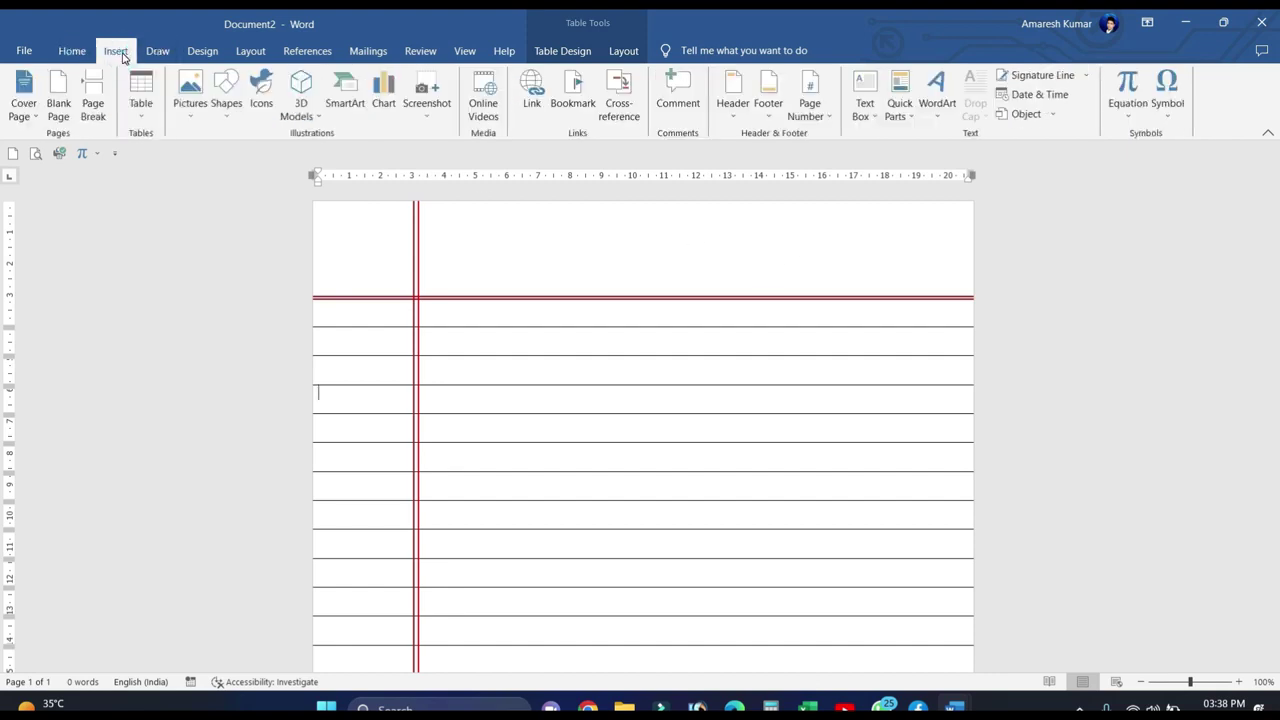
left_click(233, 120)
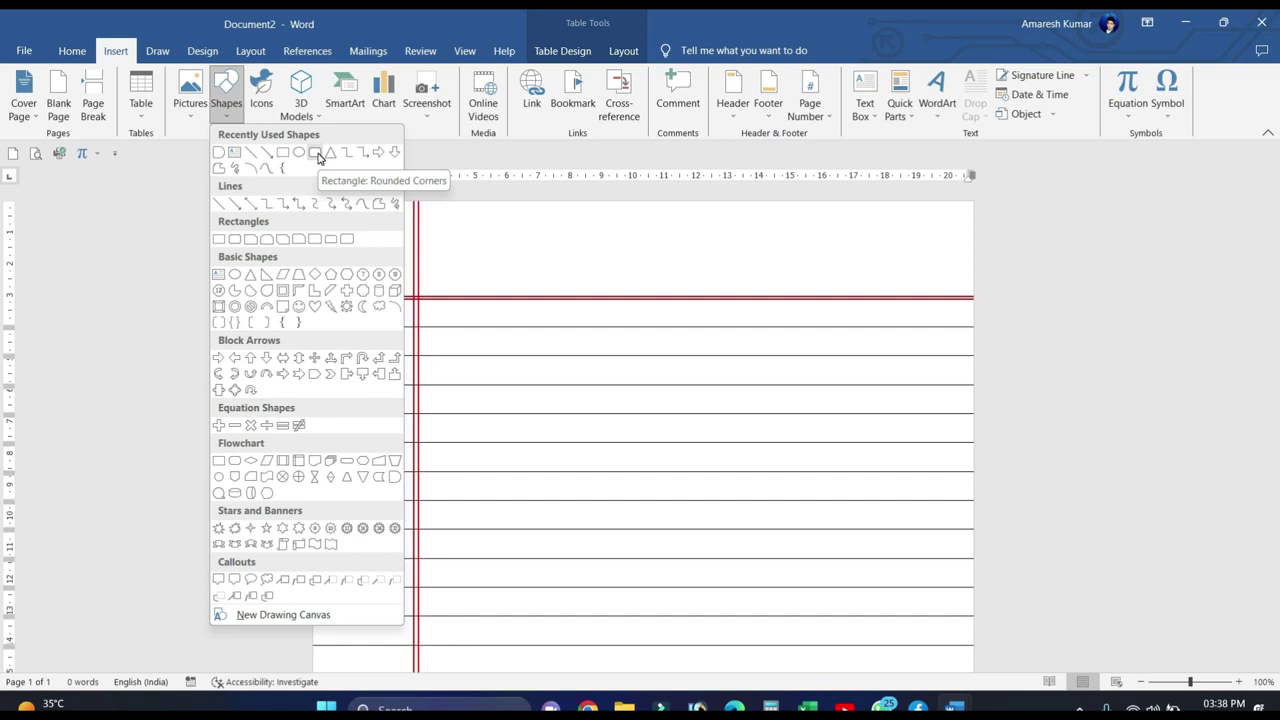
Draw a no-fill rounded rectangle at the top-right and start adding text inside.
left_click(318, 155)
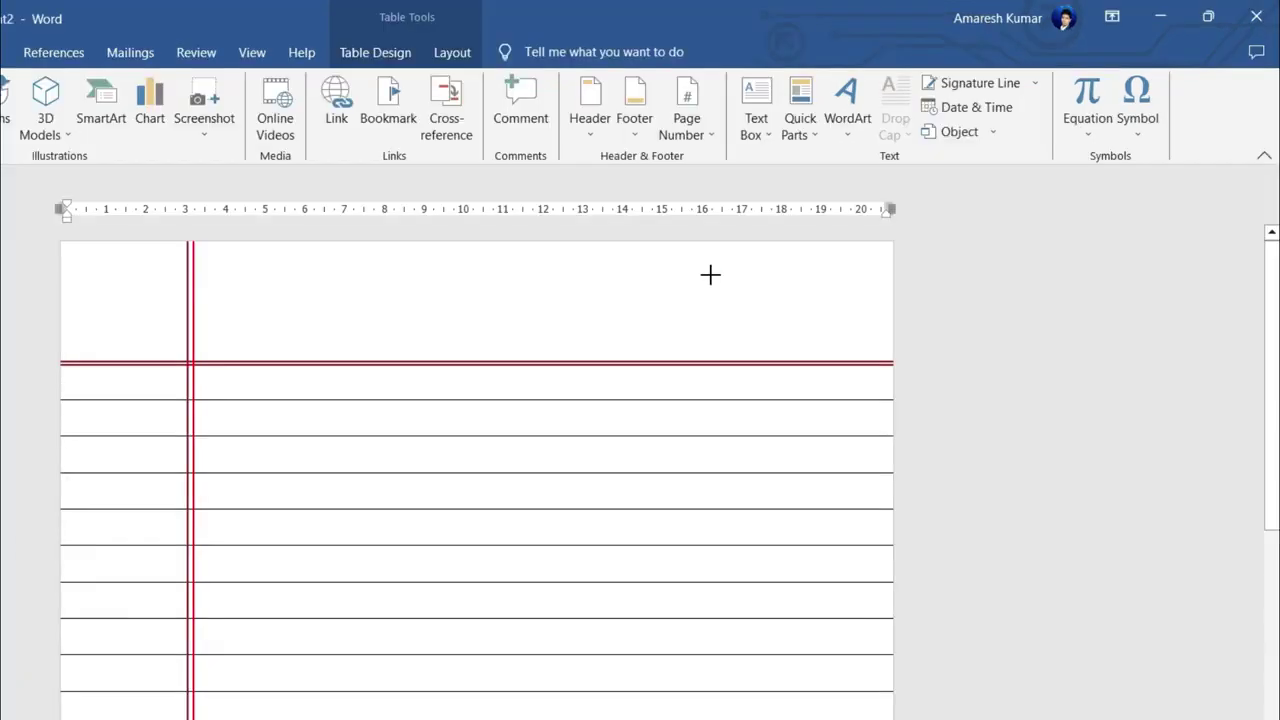
left_click_drag(710, 274, 864, 342)
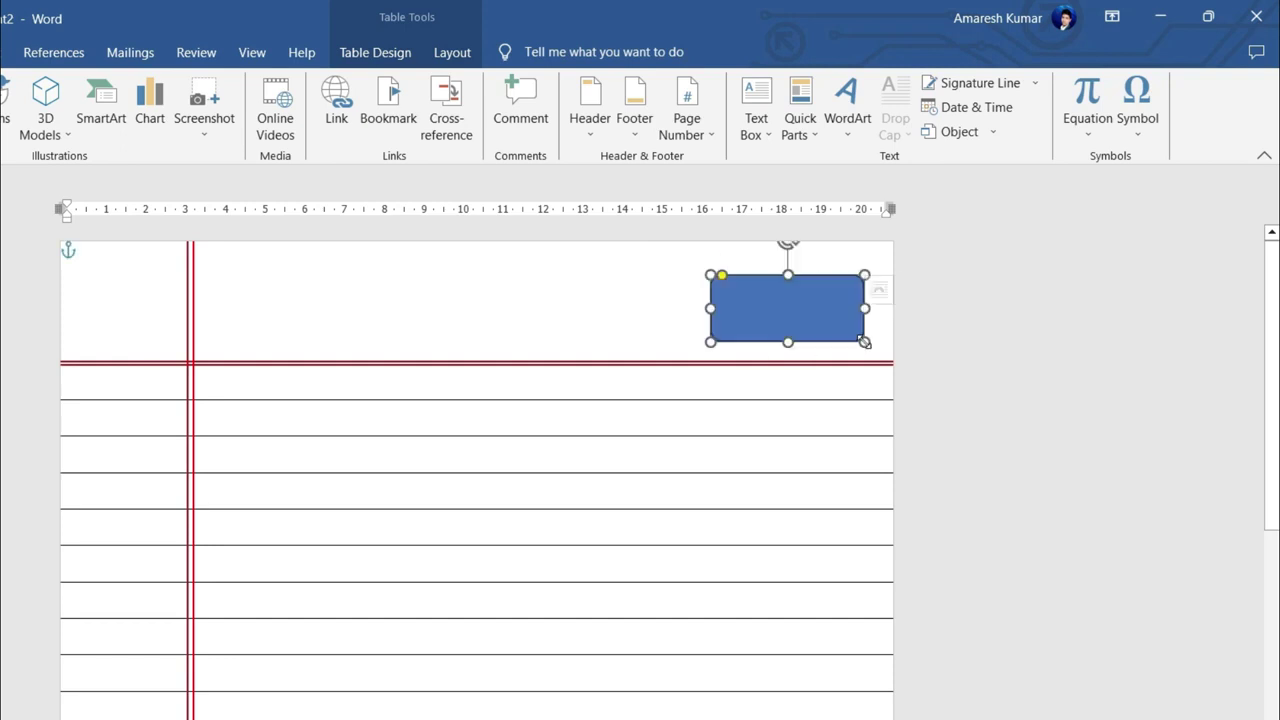
left_click(212, 84)
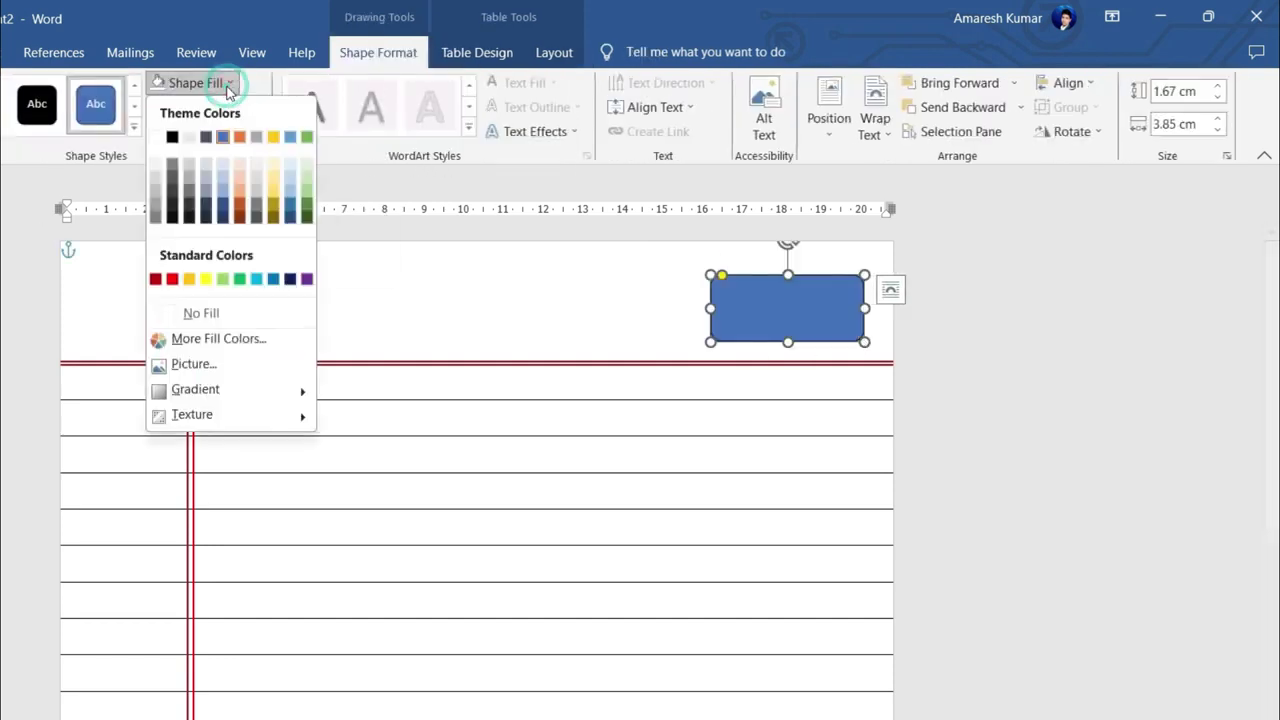
left_click(201, 314)
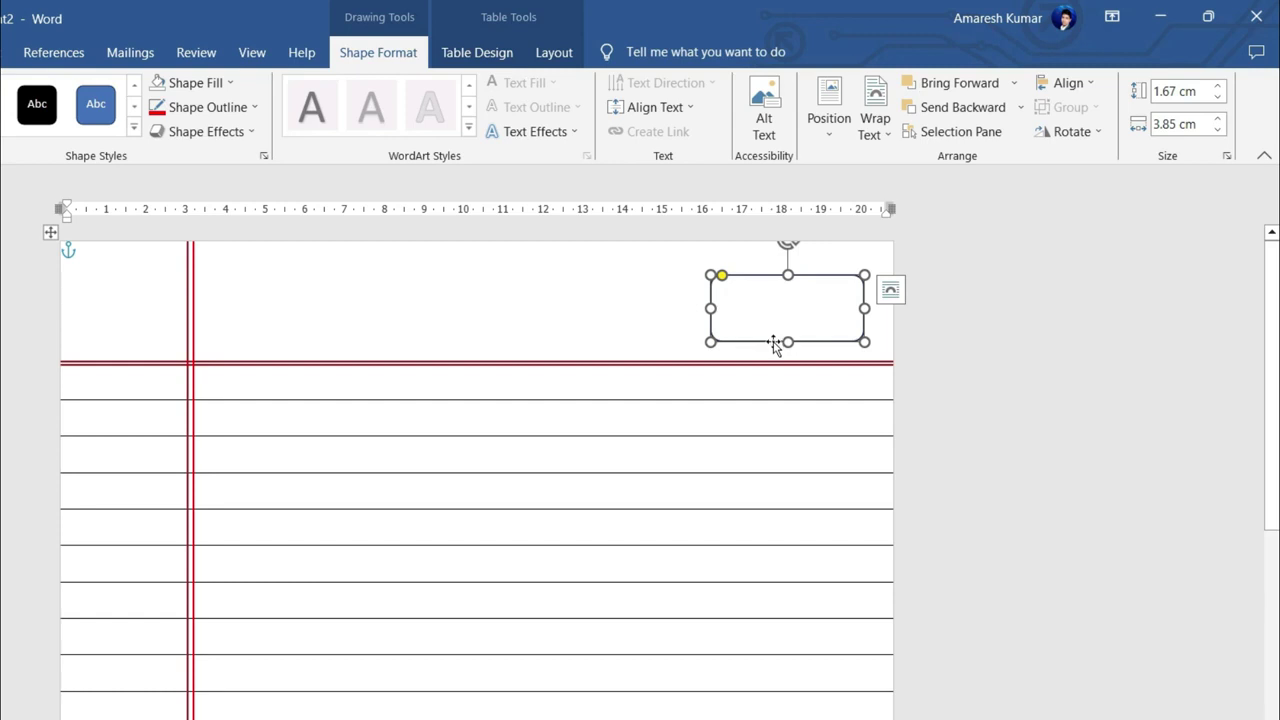
right_click(775, 345)
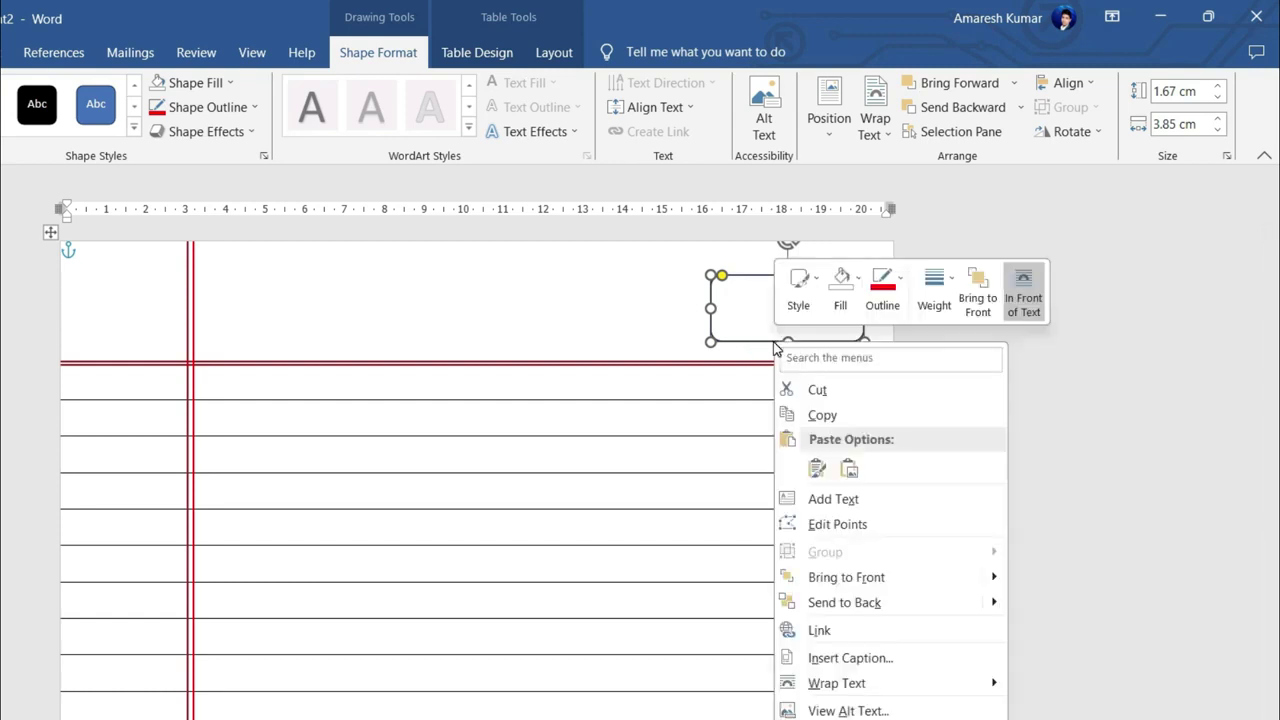
left_click(836, 508)
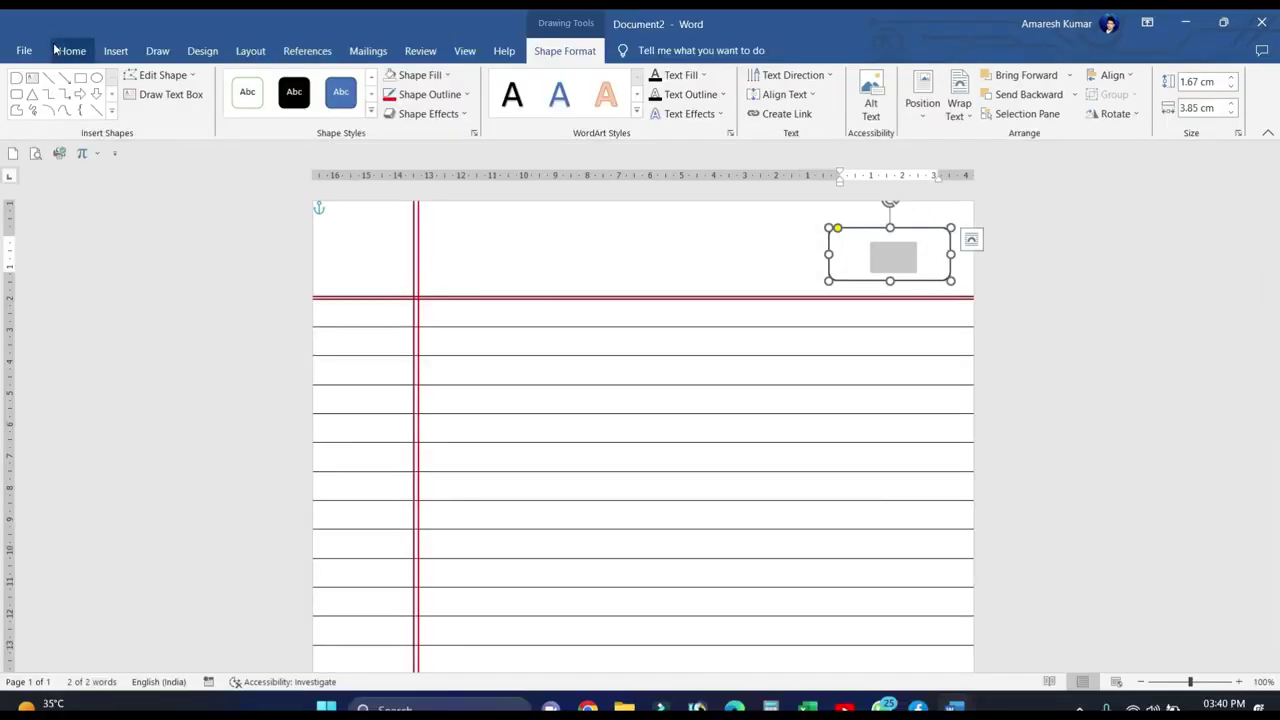
Make the box text black and type the lines 'Page No.............' and 'Date.....................'.
left_click(60, 50)
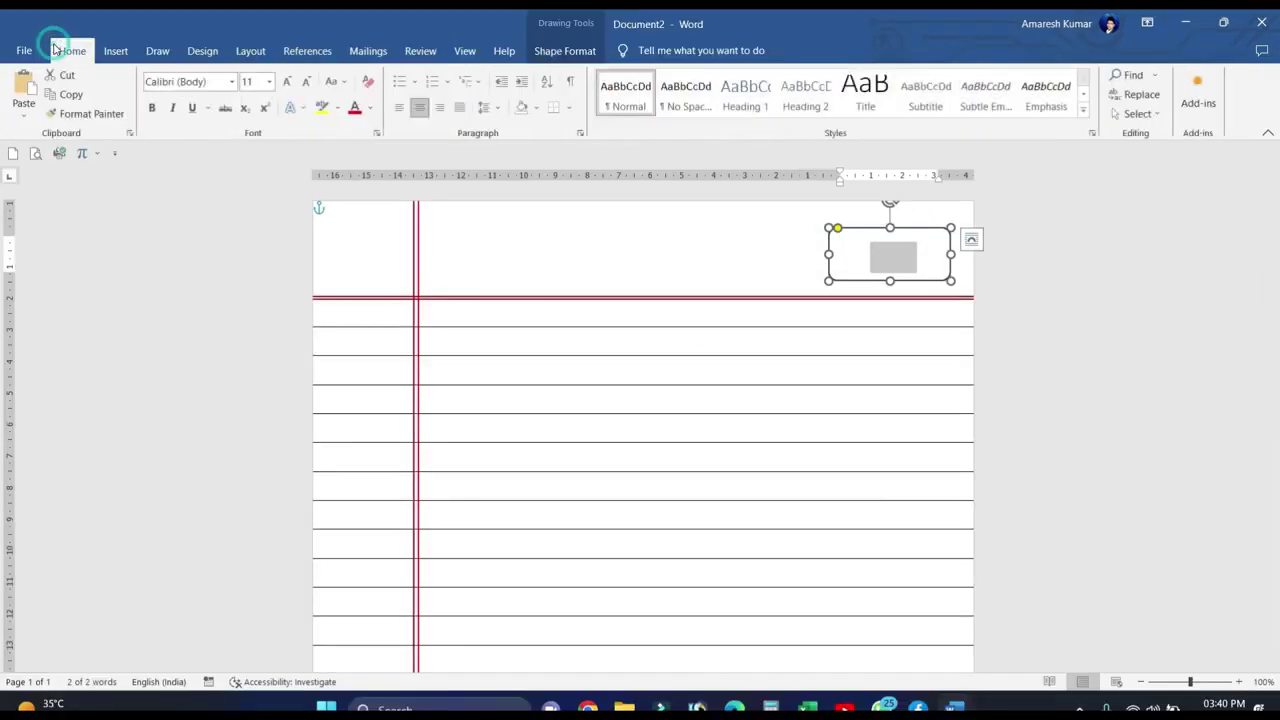
left_click(370, 113)
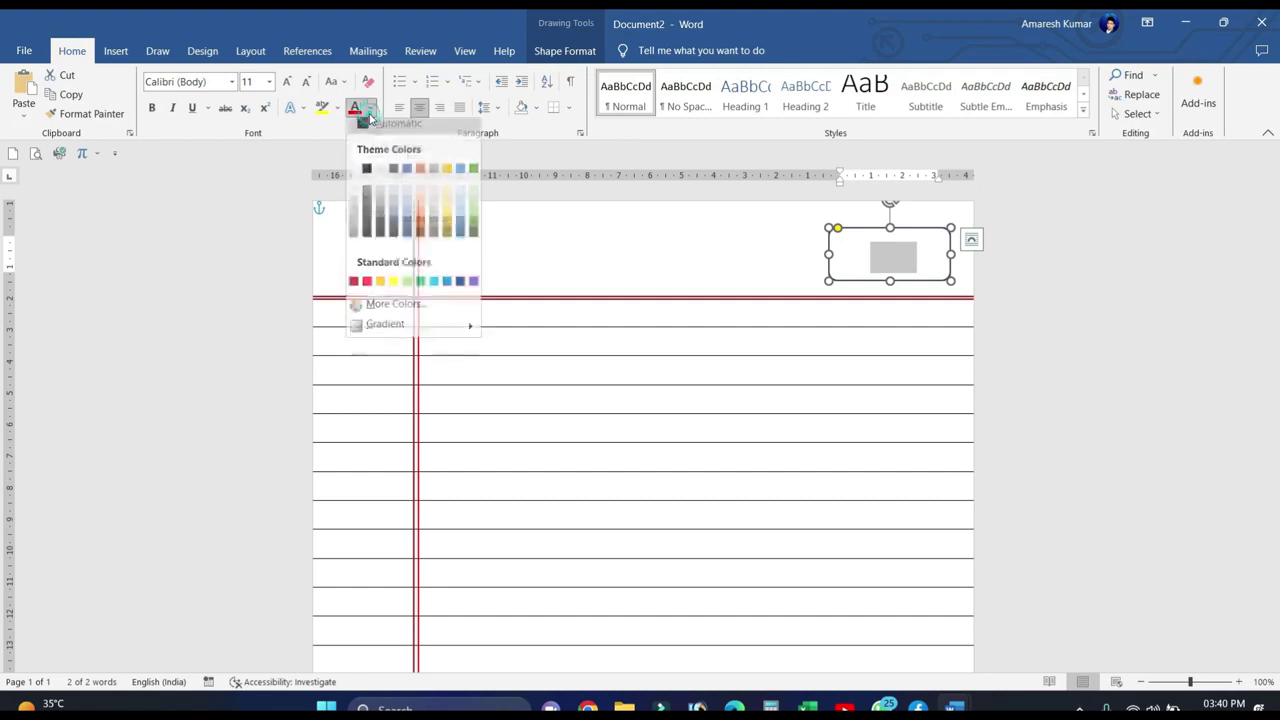
left_click(366, 176)
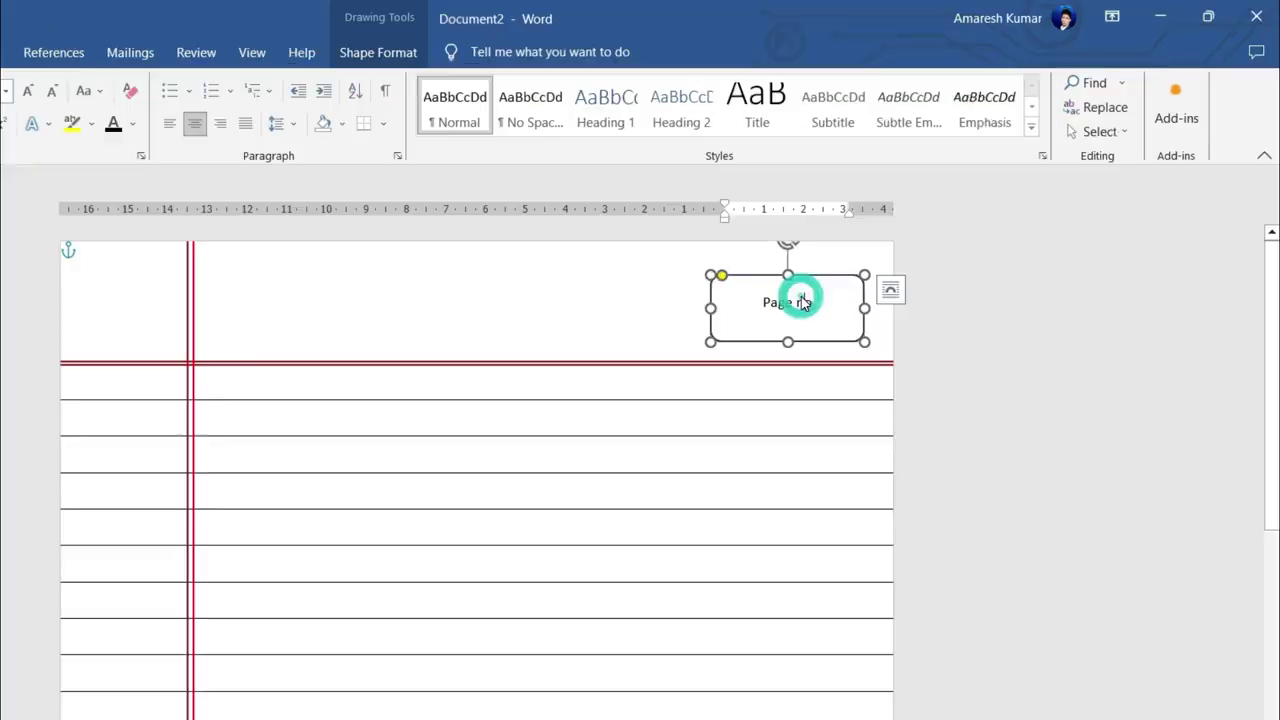
key("BackSpace")
key("BackSpace")
type("No")
left_click(824, 305)
type(".............")
key("Return")
type("Date.....................")
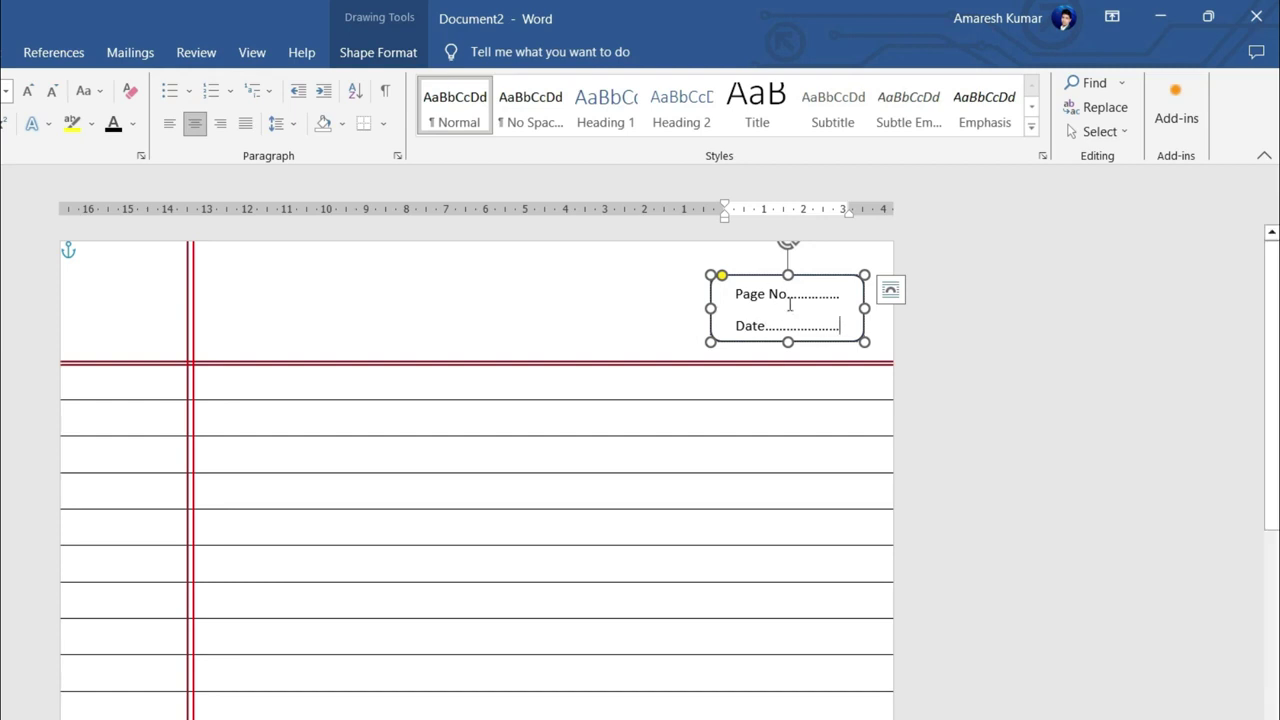
Remove the space after paragraphs and left-align both Page No and Date lines.
key("ctrl+a")
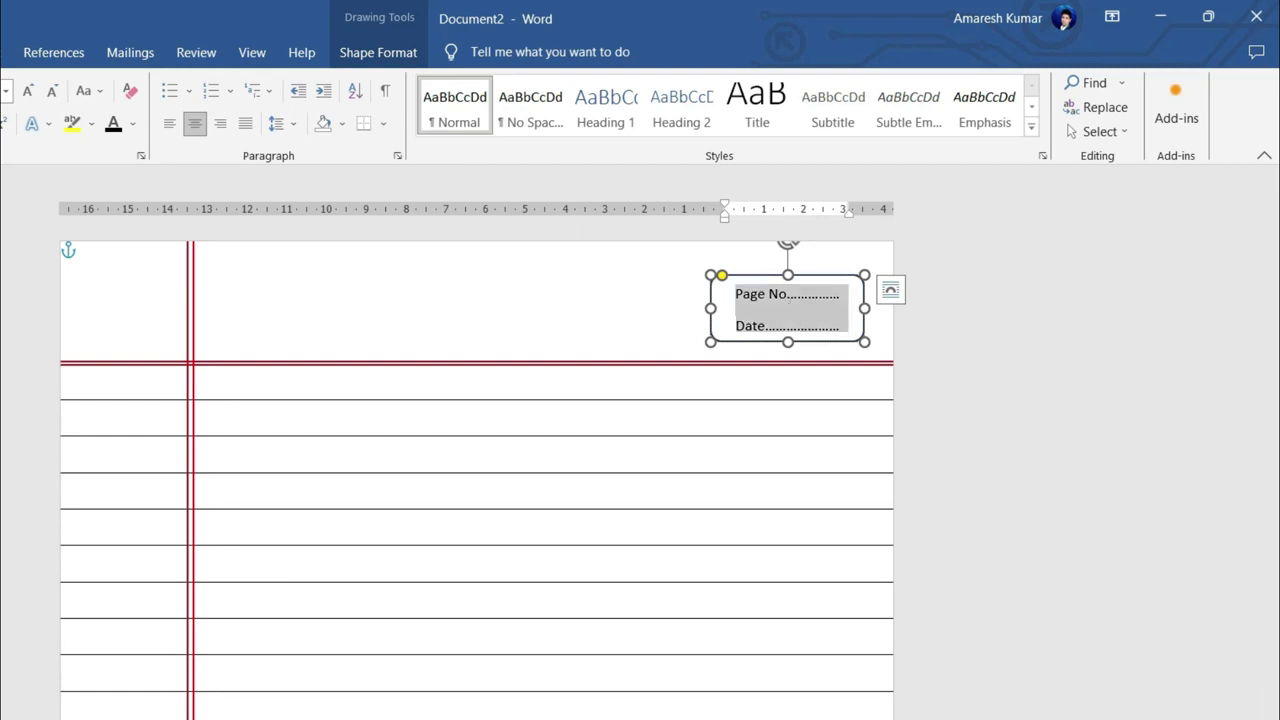
left_click(277, 124)
left_click(340, 341)
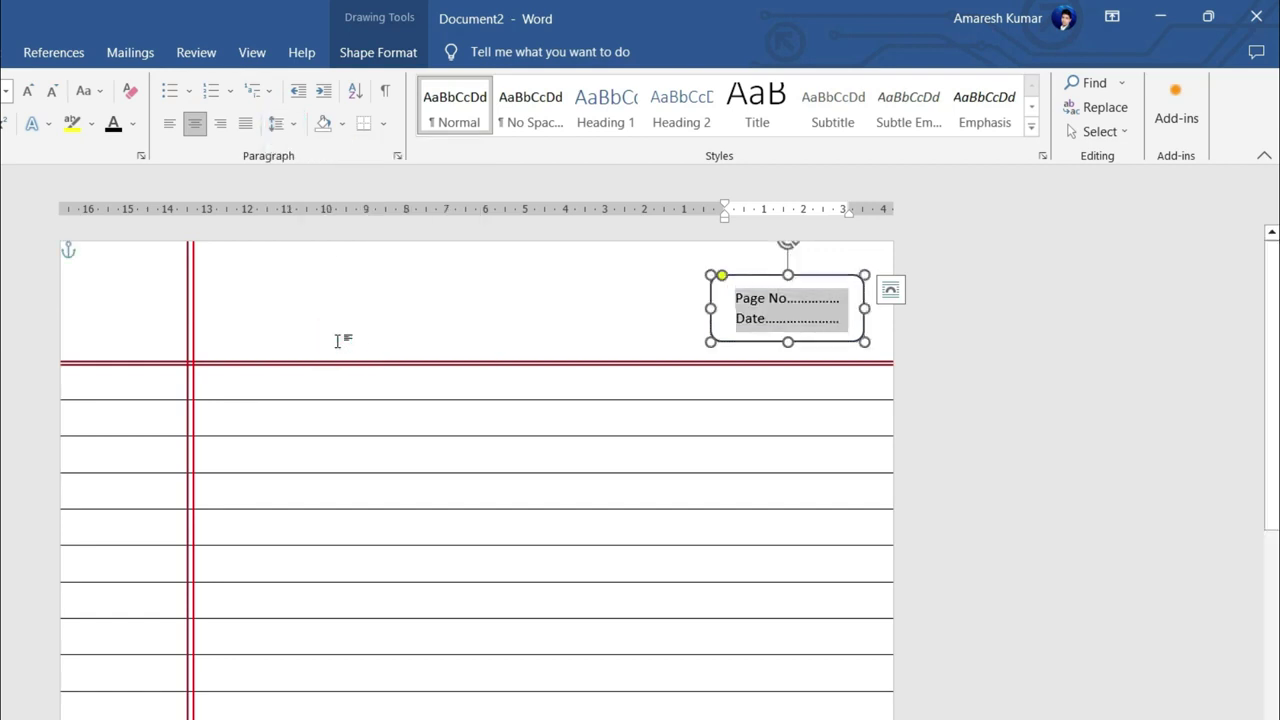
left_click(169, 123)
left_click(752, 276)
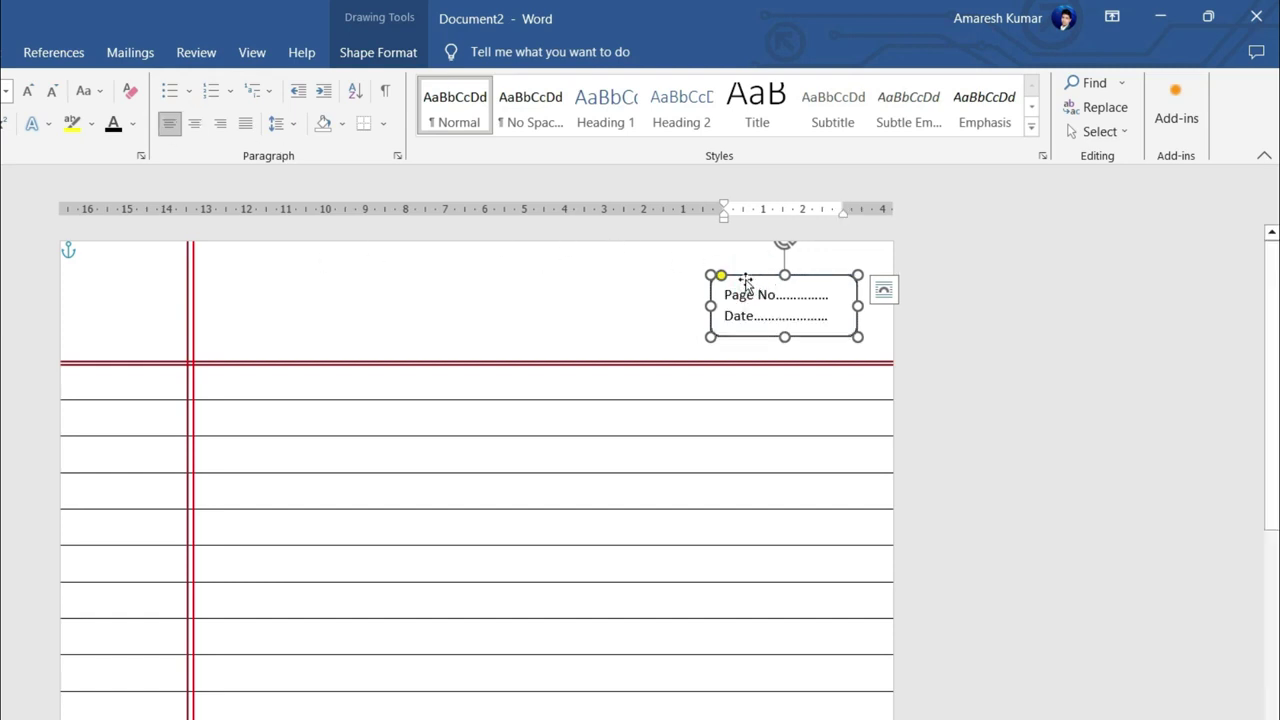
Change the rounded box's outline colour to red.
left_click(391, 53)
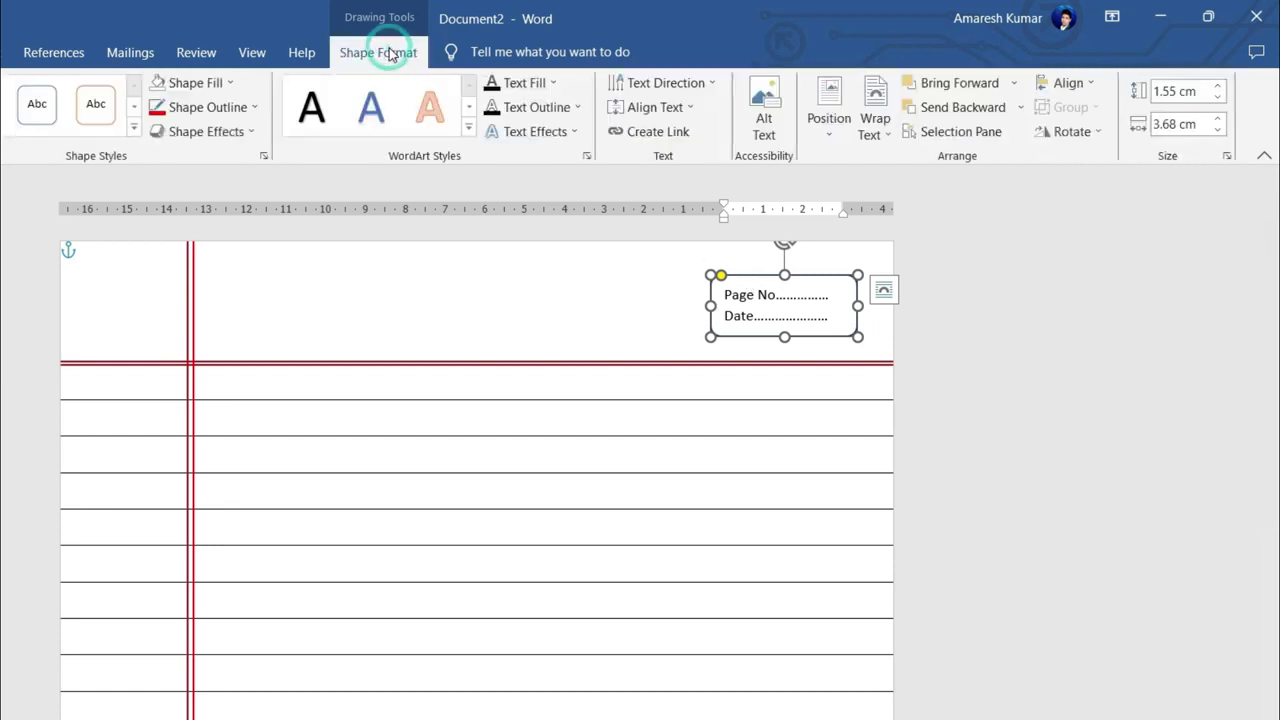
left_click(222, 110)
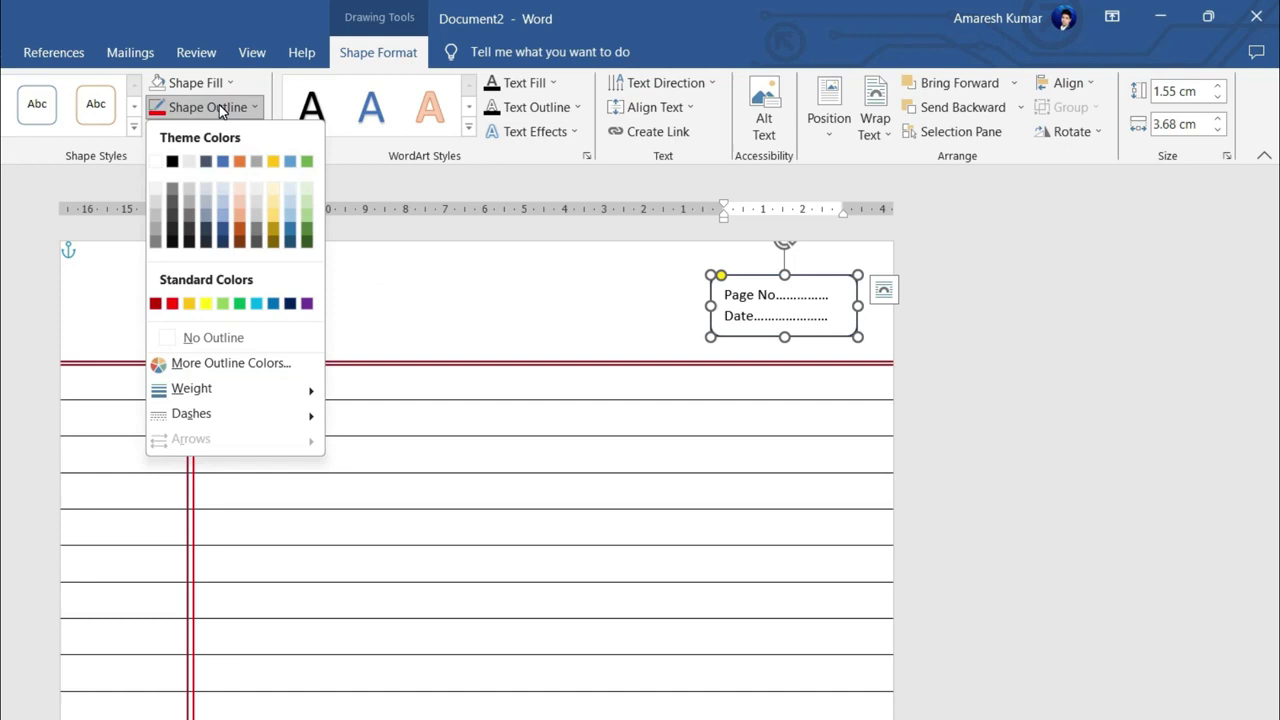
left_click(172, 303)
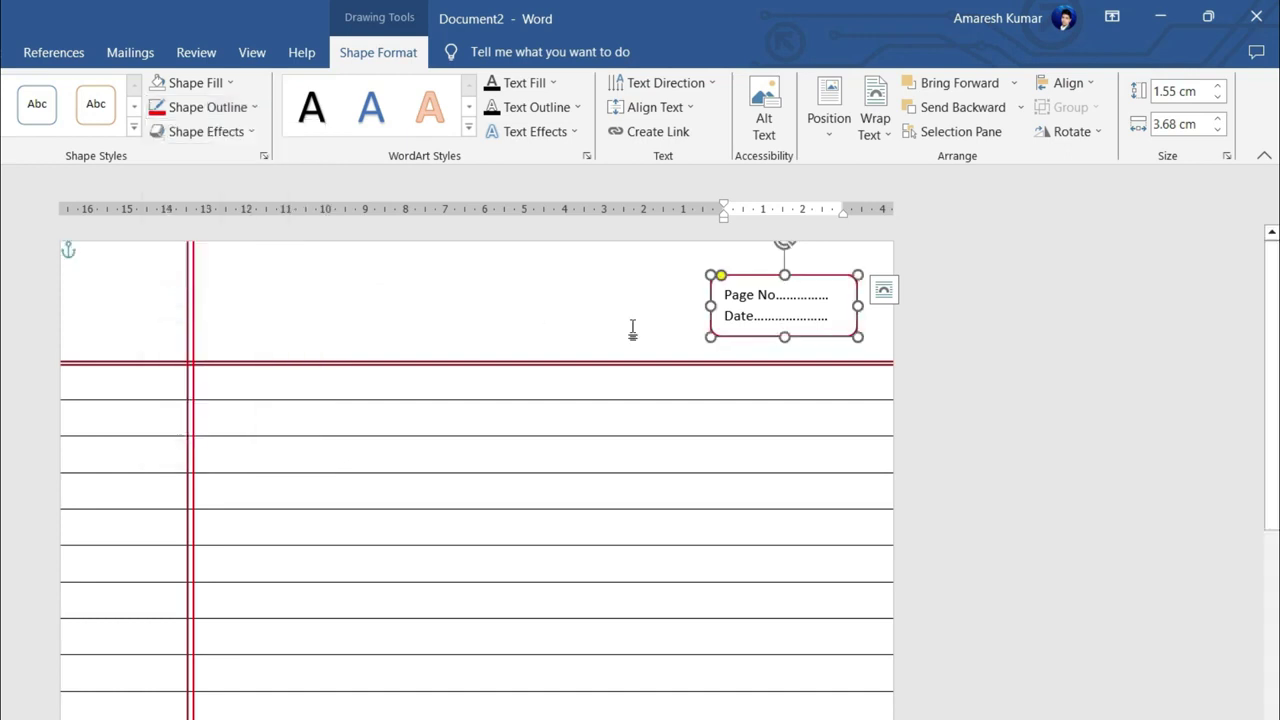
Colour the Page No and Date text red to match the margin lines.
left_click(774, 313)
key("ctrl+a")
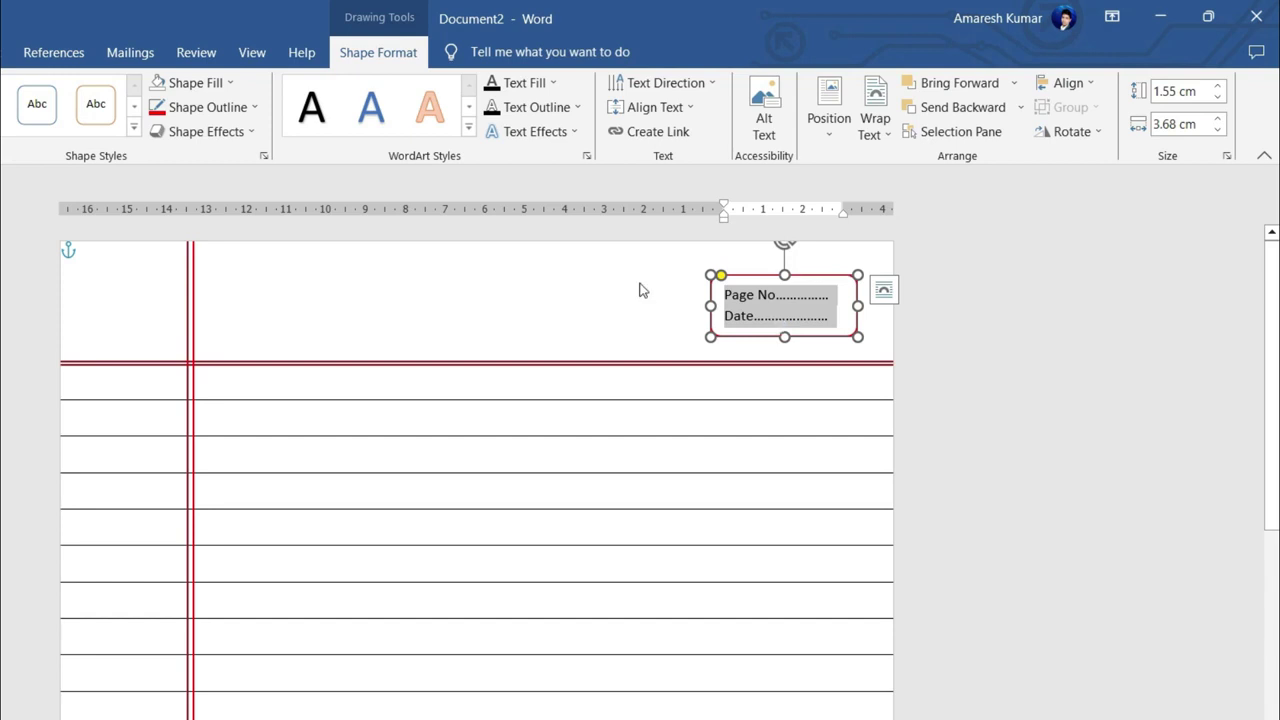
left_click(2, 52)
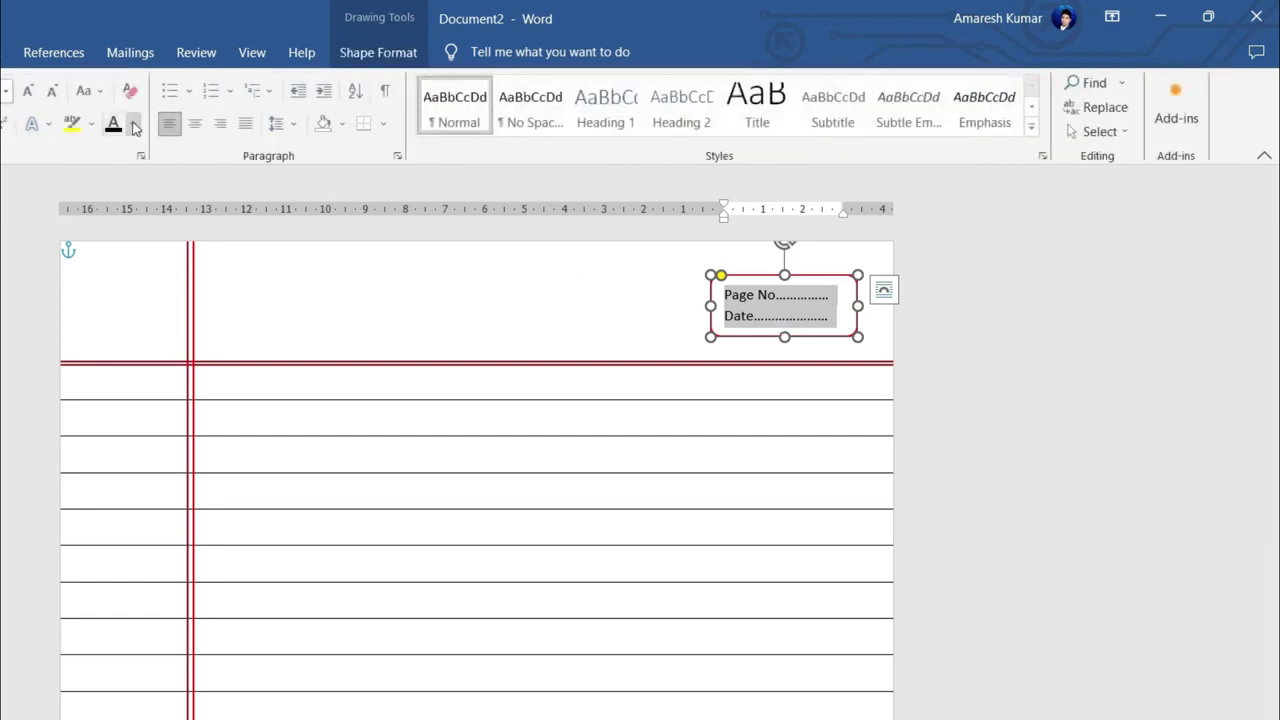
left_click(133, 124)
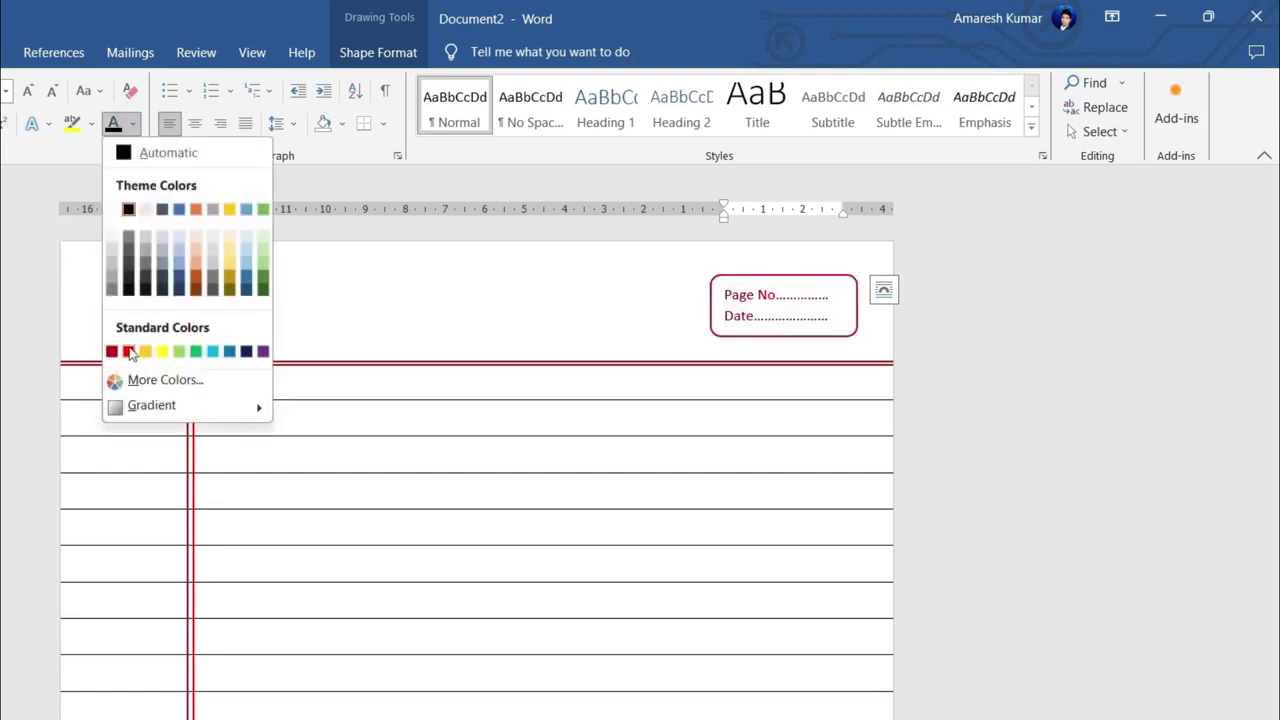
left_click(128, 351)
left_click(557, 469)
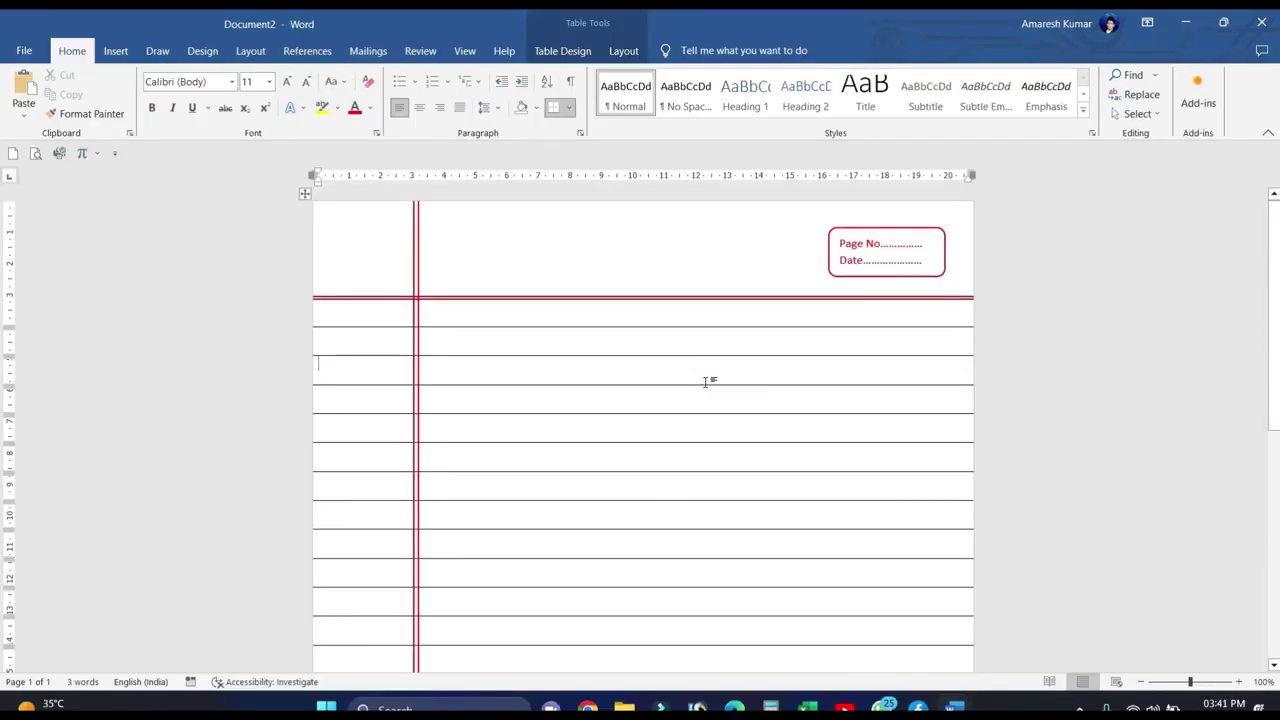